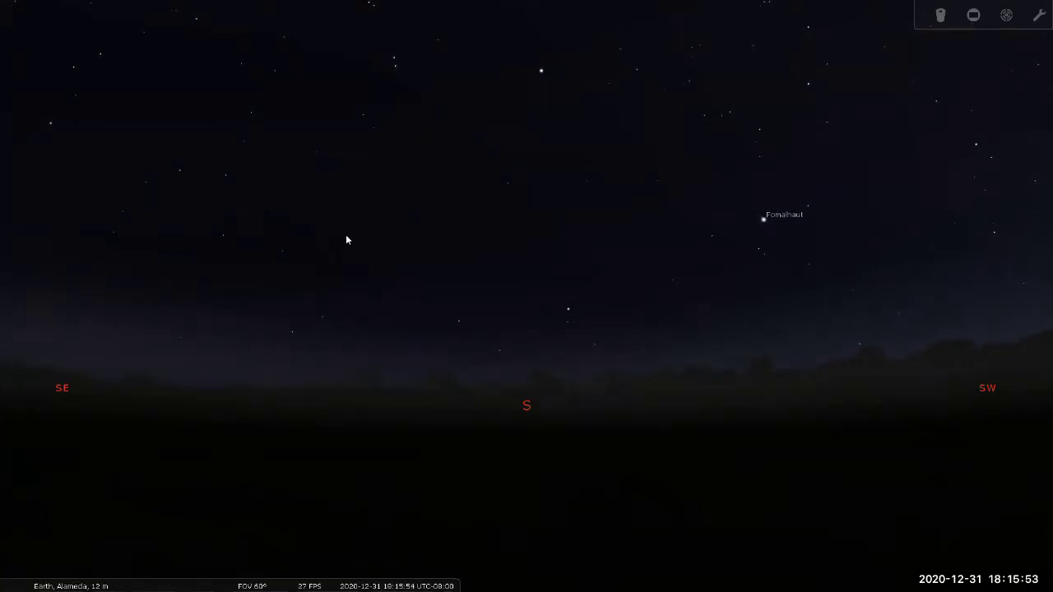
Step: Turn the sky view from south to east so Orion, Betelgeuse, Rigel and Aldebaran appear
left_click_drag(346, 235, 387, 329)
left_click_drag(199, 257, 326, 235)
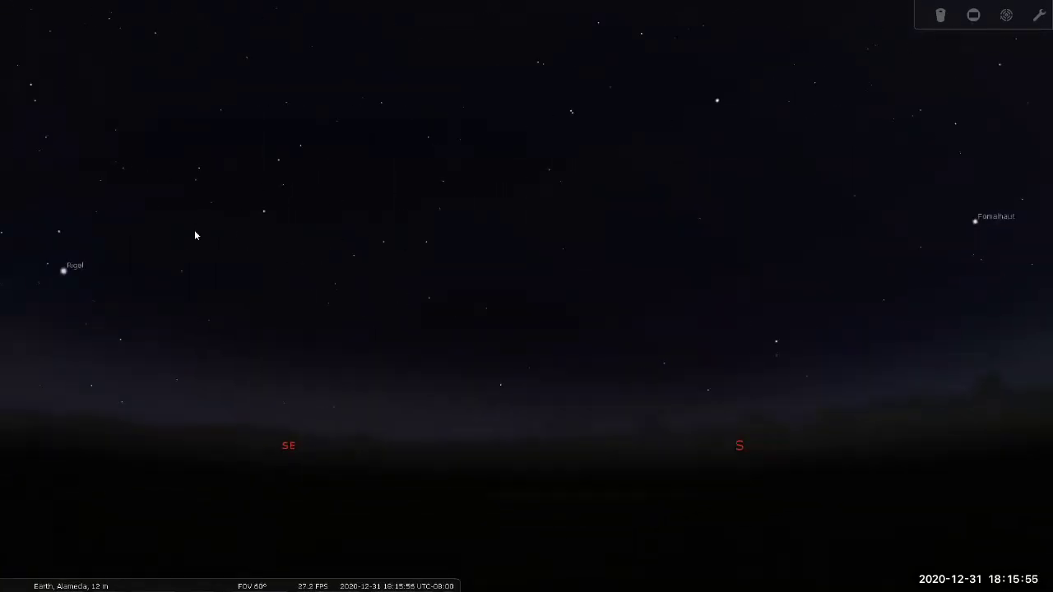
left_click_drag(194, 230, 316, 226)
left_click_drag(273, 268, 379, 308)
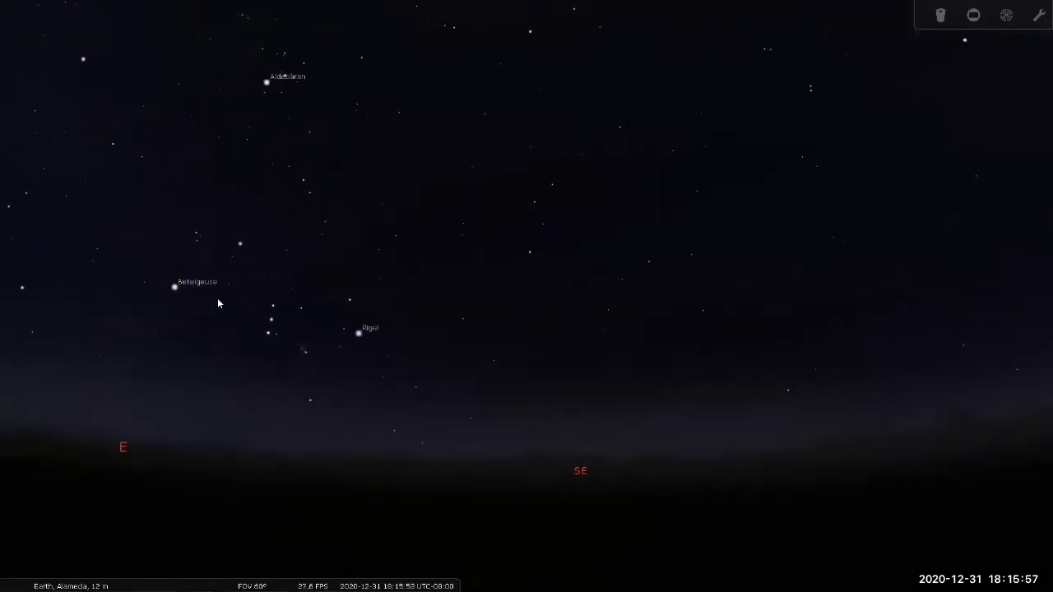
mouse_move(223, 301)
left_mouse_down()
mouse_move(369, 273)
mouse_move(325, 321)
left_mouse_up()
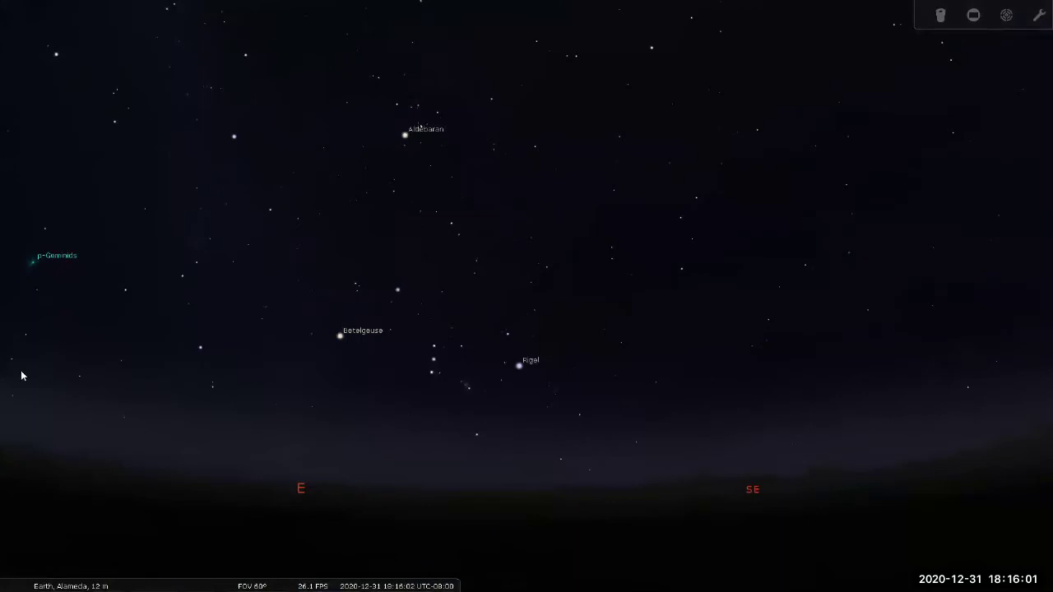
Step: Advance the clock to 20:16 on 2020-12-31 and centre the rising Moon in the east
left_click(18, 363)
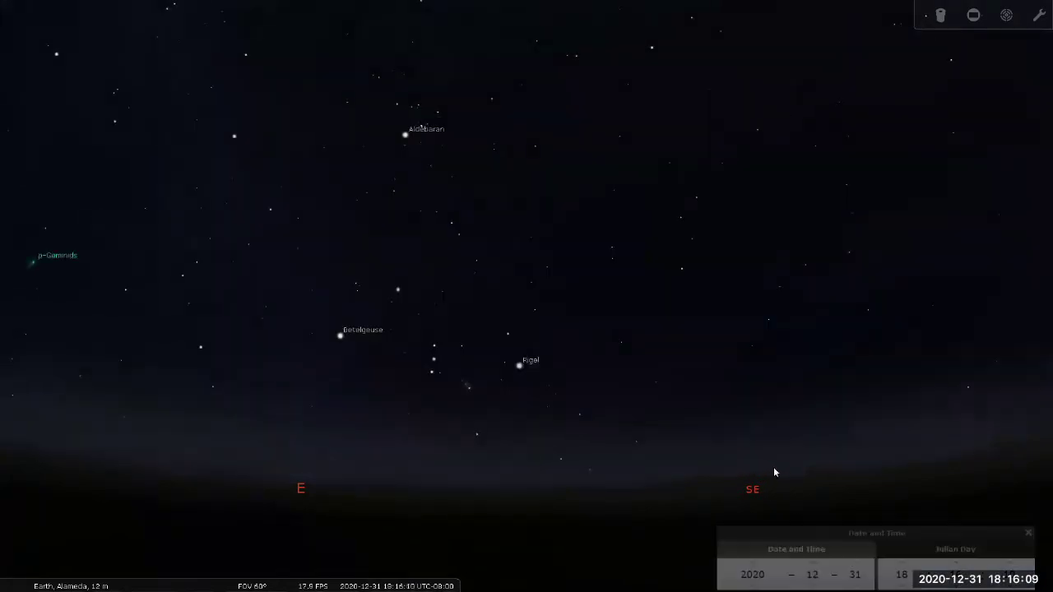
left_click_drag(773, 466, 830, 442)
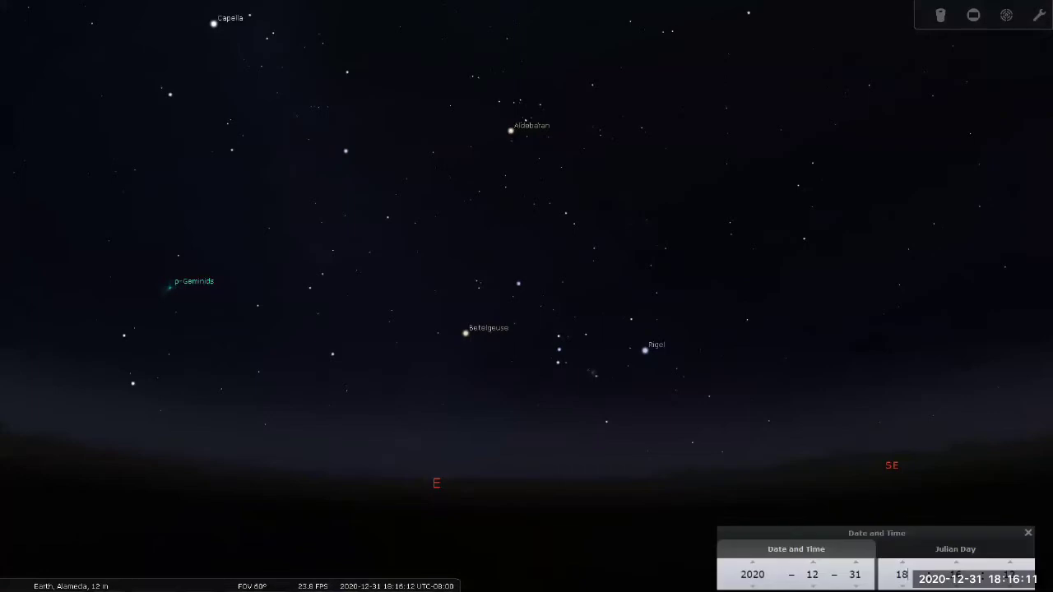
scroll(901, 574, "up", 1)
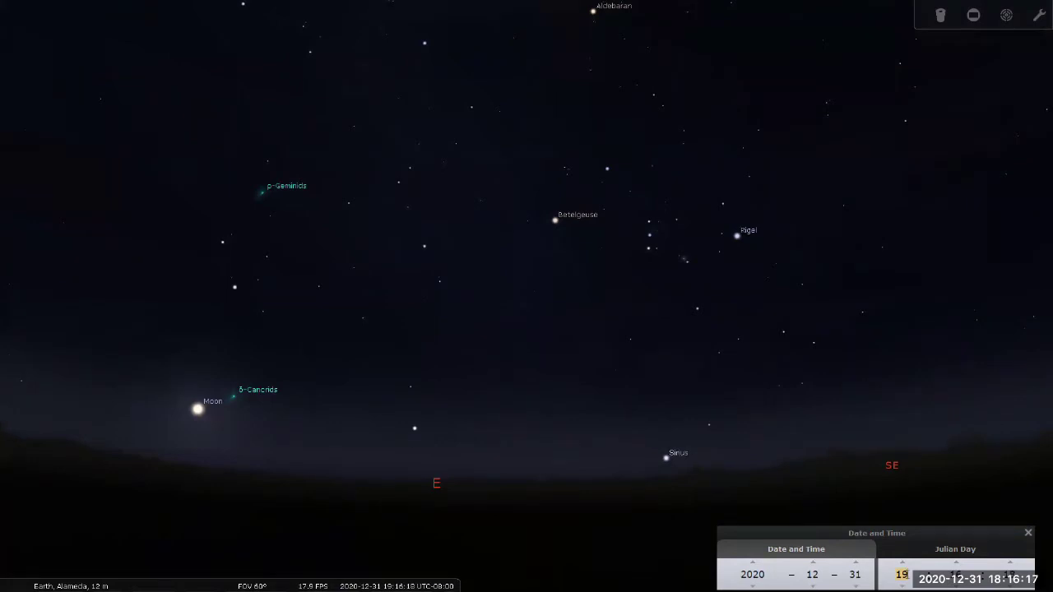
key("Up")
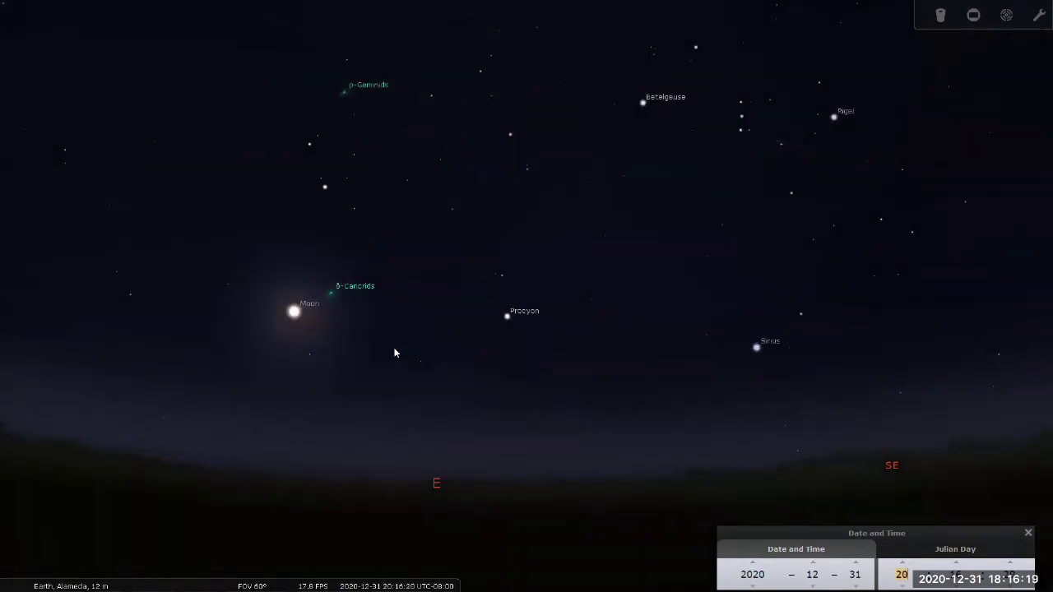
mouse_move(395, 353)
left_mouse_down()
mouse_move(609, 344)
mouse_move(607, 334)
left_mouse_up()
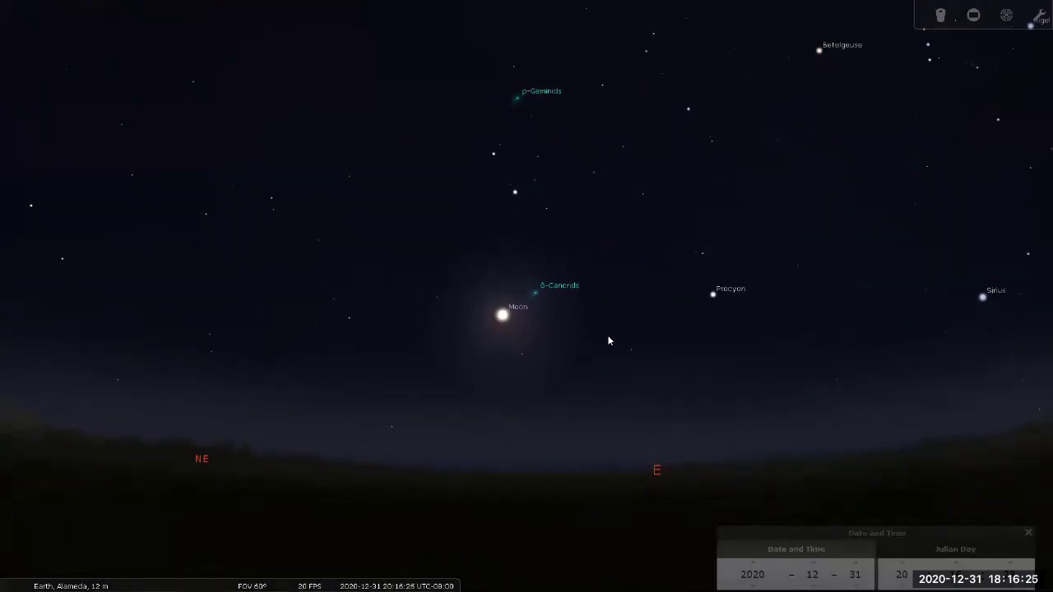
scroll(507, 293, "up", 1)
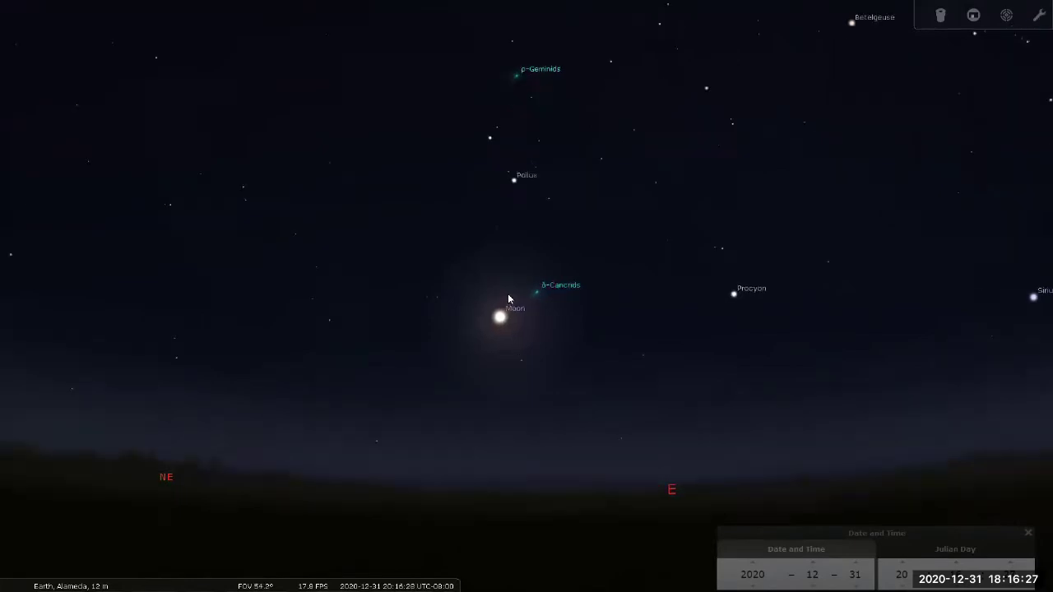
scroll(508, 293, "up", 1)
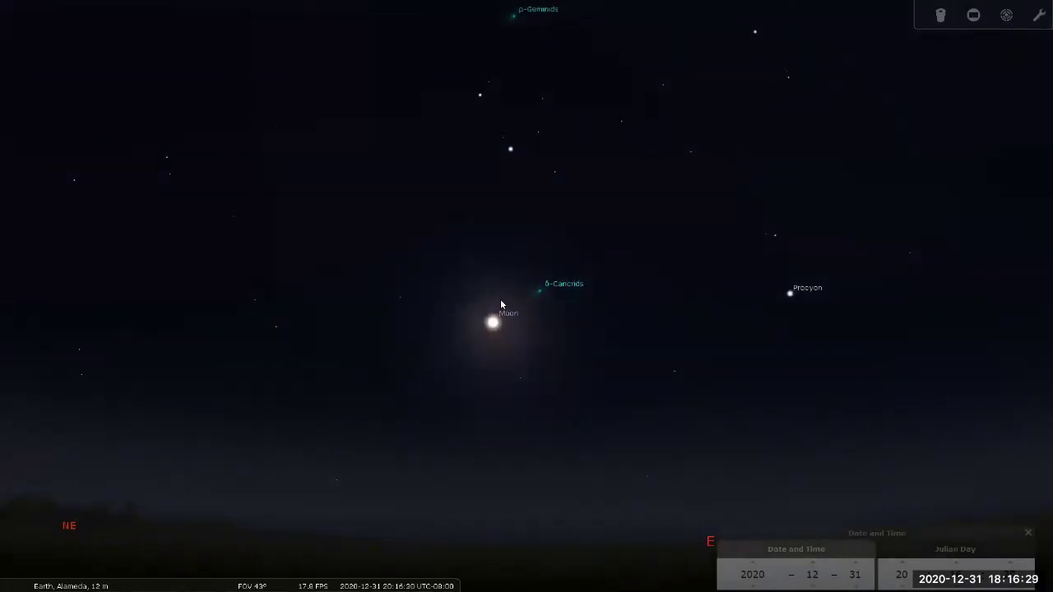
scroll(500, 299, "up", 1)
scroll(500, 304, "up", 1)
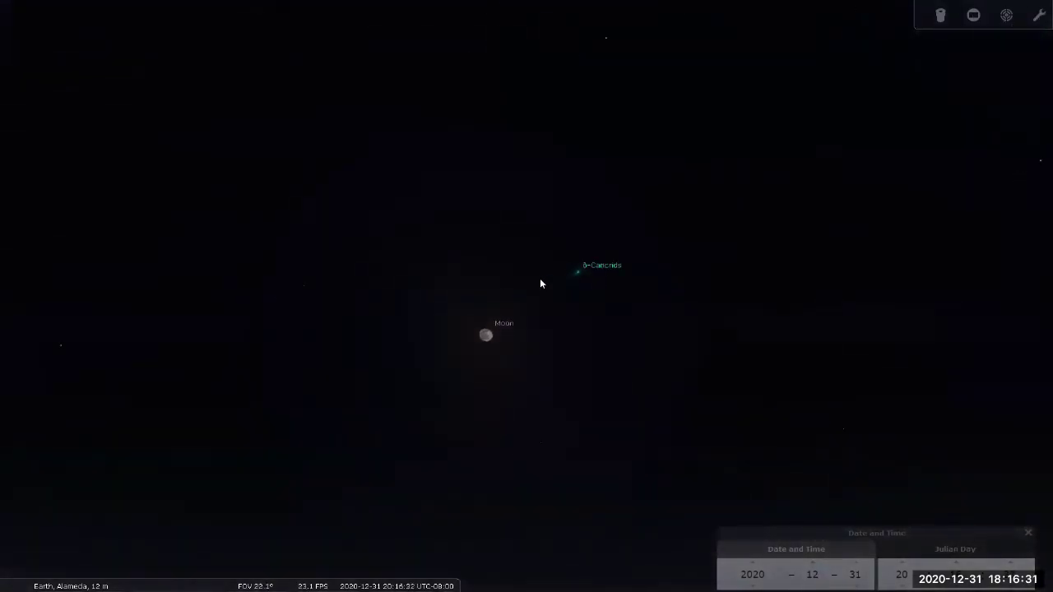
Step: Centre the zoomed view on the Moon beside δ-Cancrids, with Procyon in sight
left_click_drag(500, 304, 577, 195)
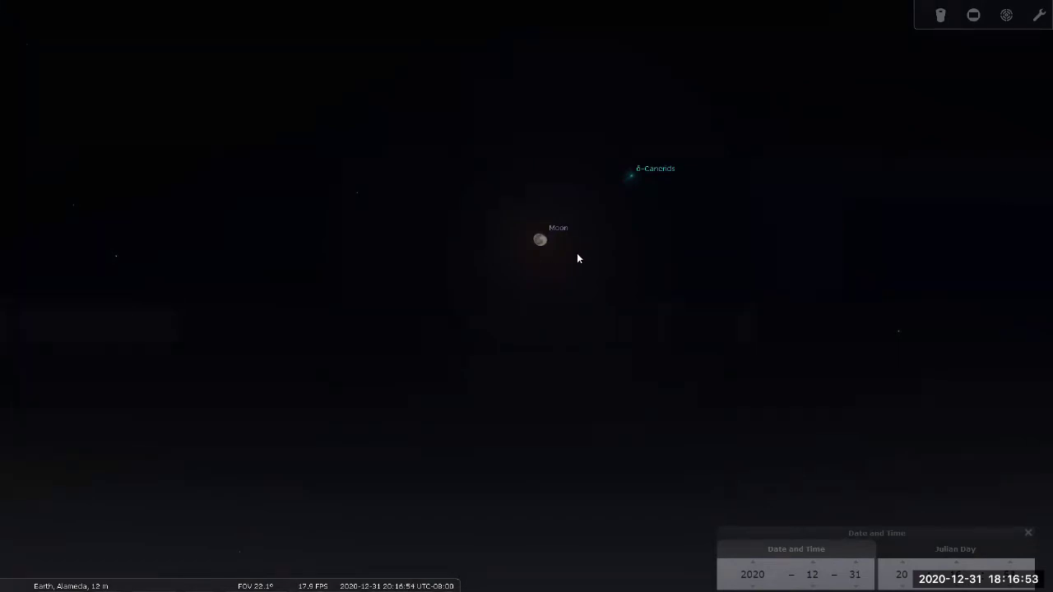
scroll(547, 249, "up", 4)
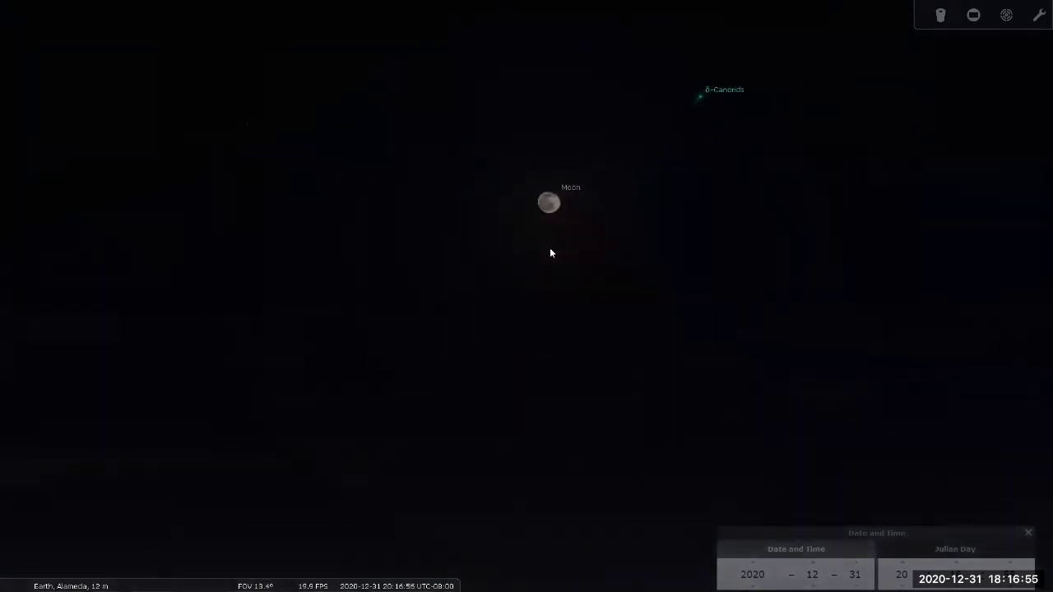
scroll(549, 248, "up", 2)
scroll(571, 246, "up", 2)
scroll(570, 235, "up", 2)
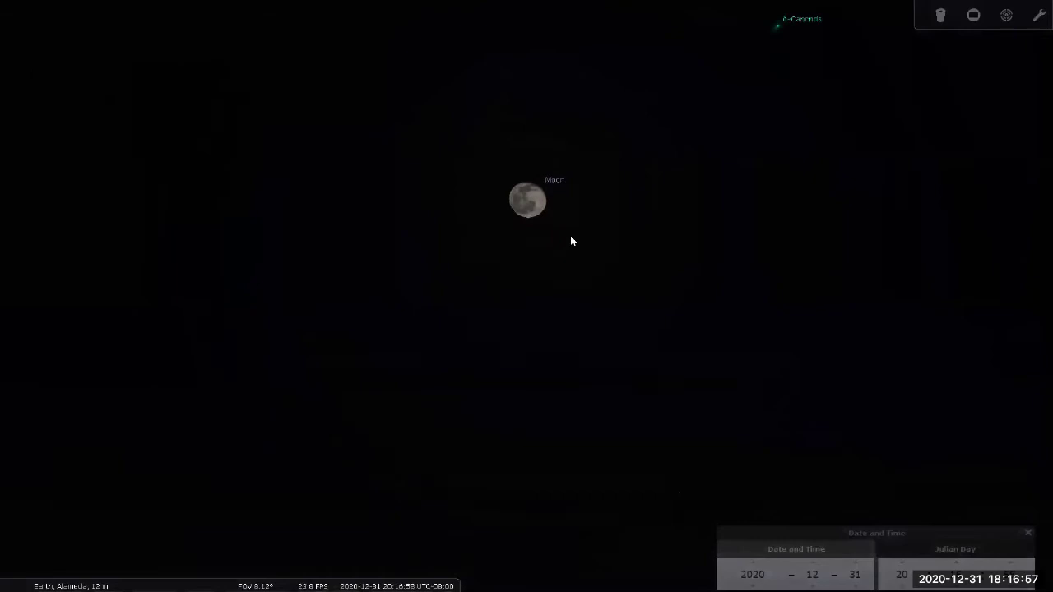
scroll(570, 235, "up", 1)
scroll(570, 235, "down", 4)
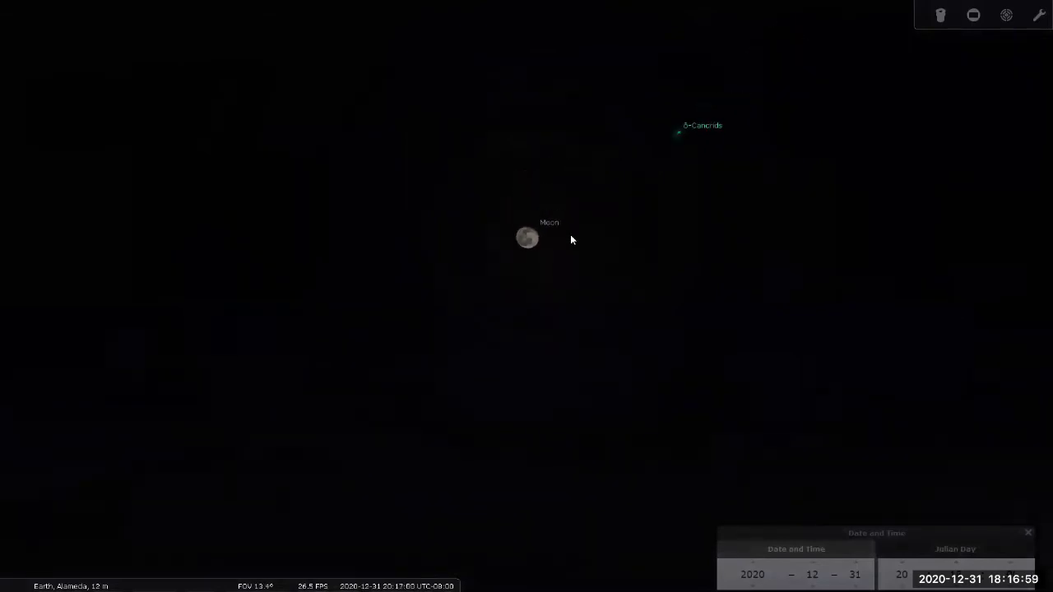
scroll(570, 234, "down", 1)
left_click_drag(592, 298, 578, 248)
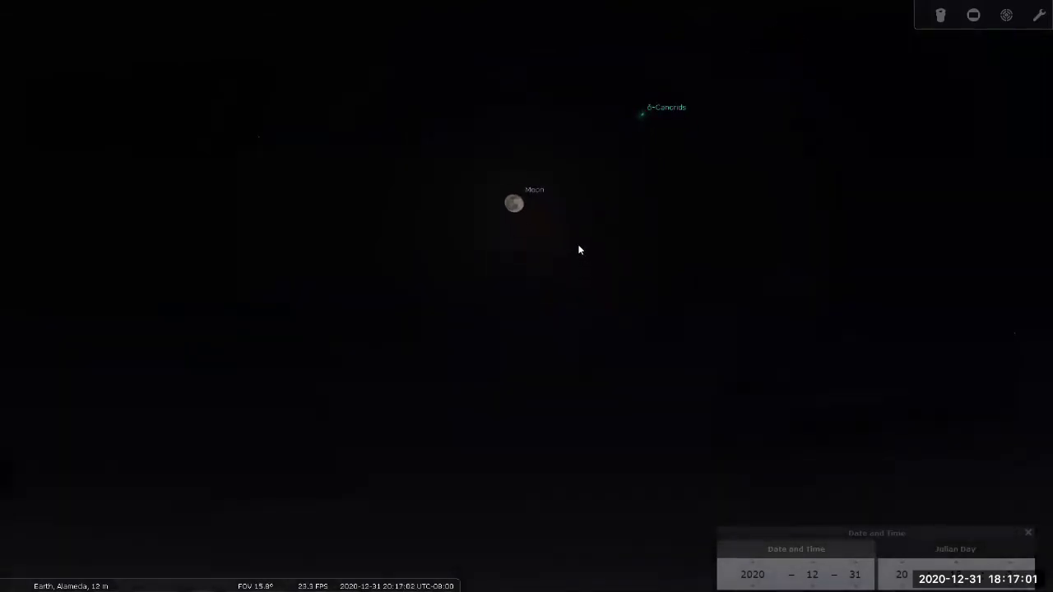
scroll(578, 249, "down", 2)
scroll(578, 248, "down", 1)
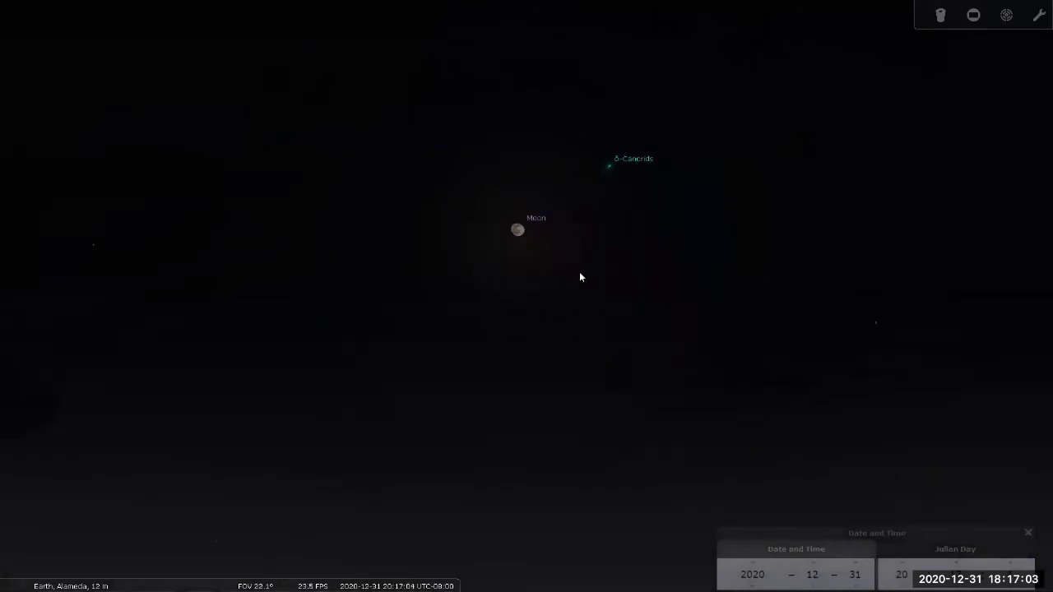
left_click_drag(579, 271, 529, 198)
scroll(546, 211, "down", 1)
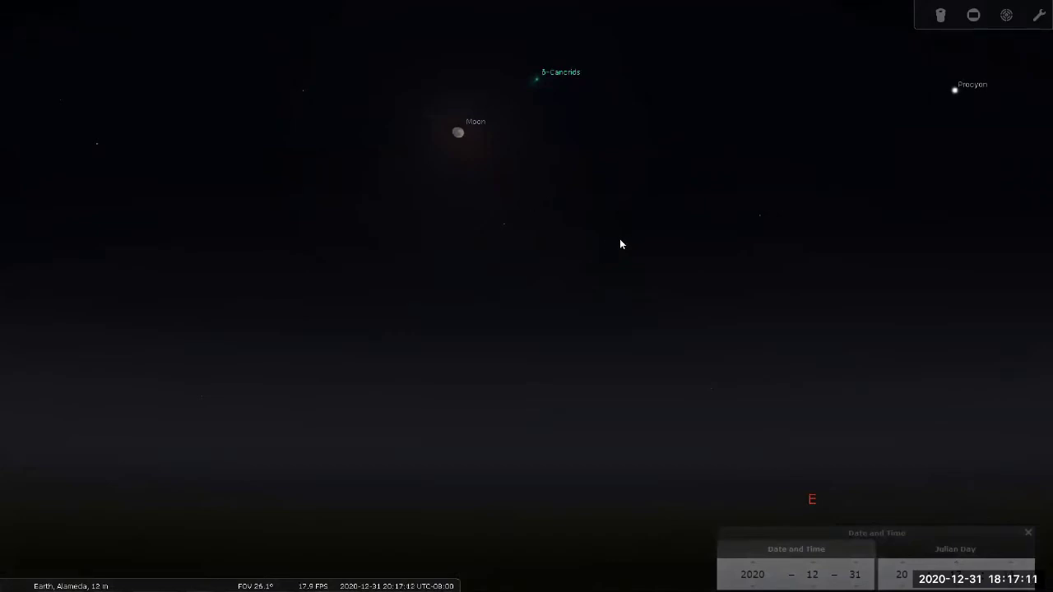
left_click_drag(588, 234, 561, 256)
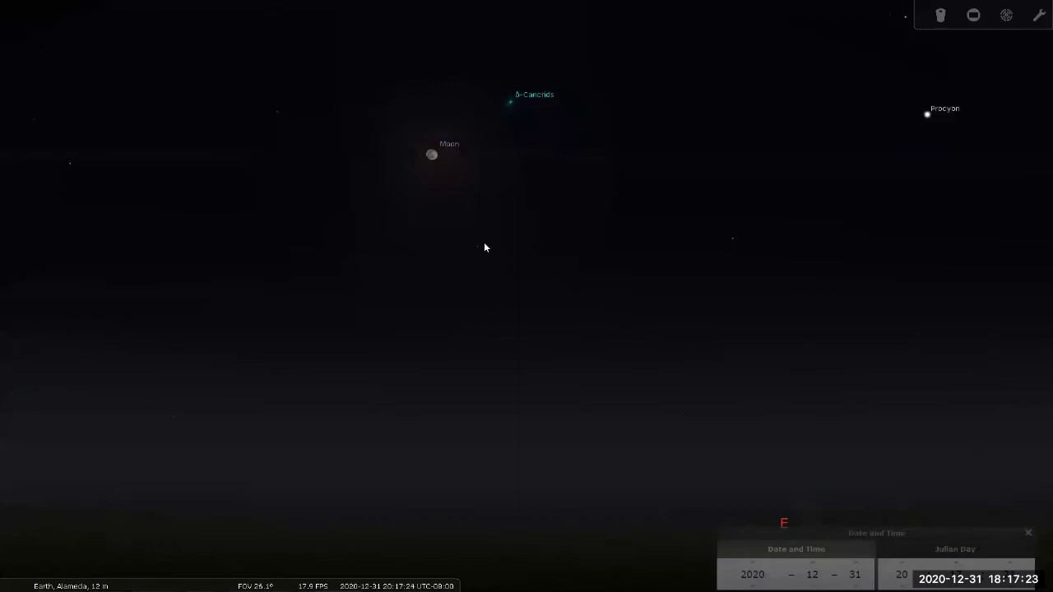
key("Right")
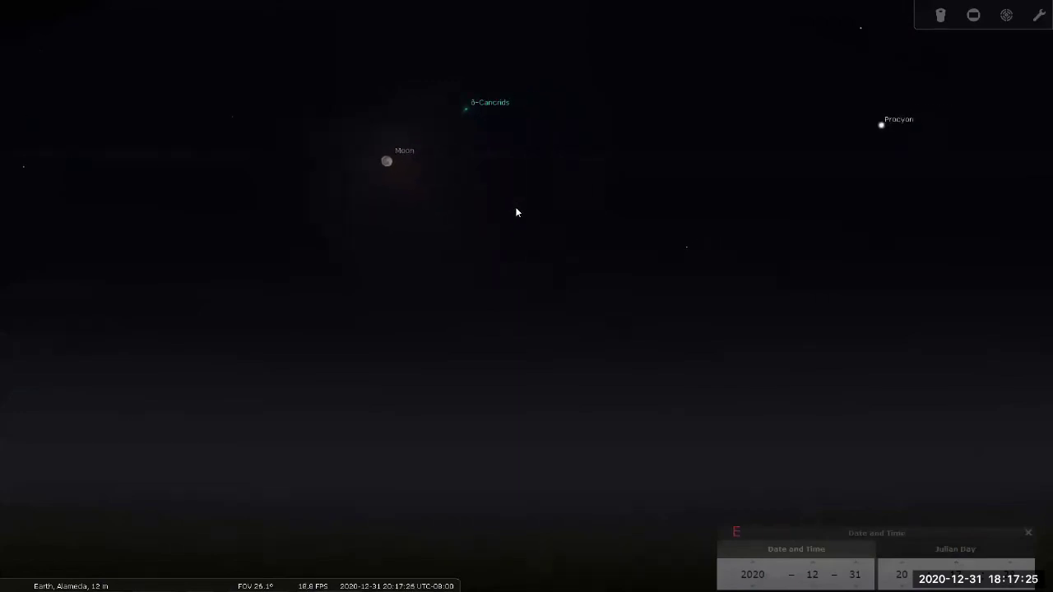
mouse_move(372, 193)
left_mouse_down()
mouse_move(436, 207)
mouse_move(405, 287)
left_mouse_up()
scroll(436, 207, "up", 2)
scroll(441, 213, "up", 2)
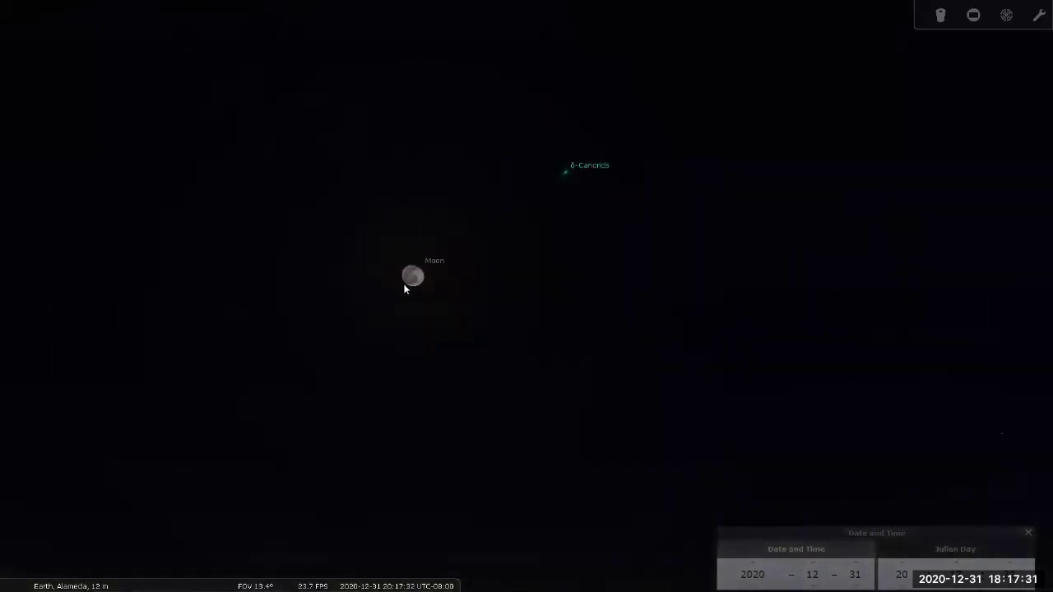
scroll(404, 287, "up", 1)
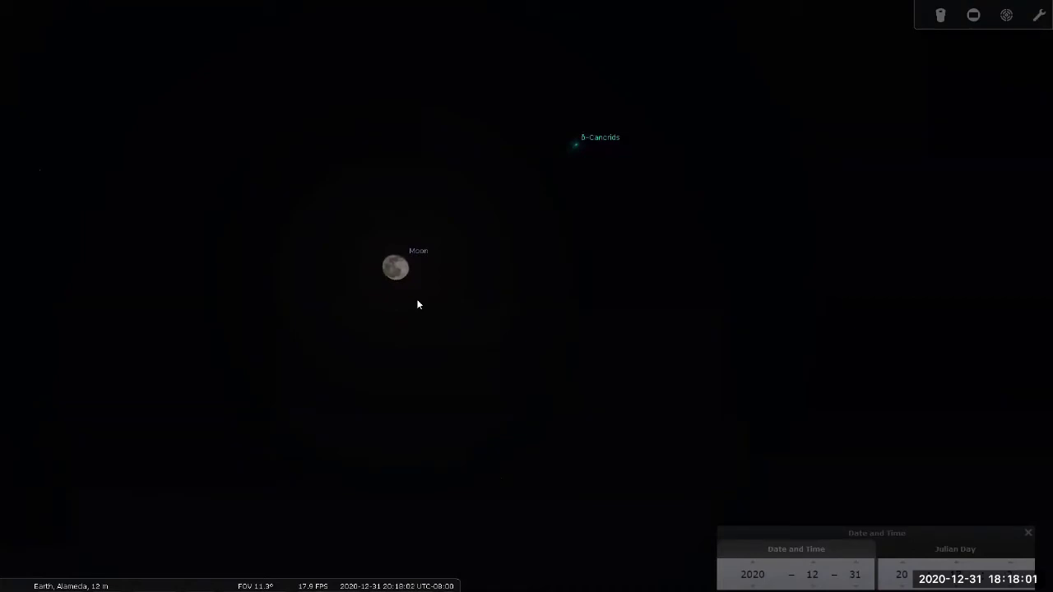
scroll(426, 318, "down", 1)
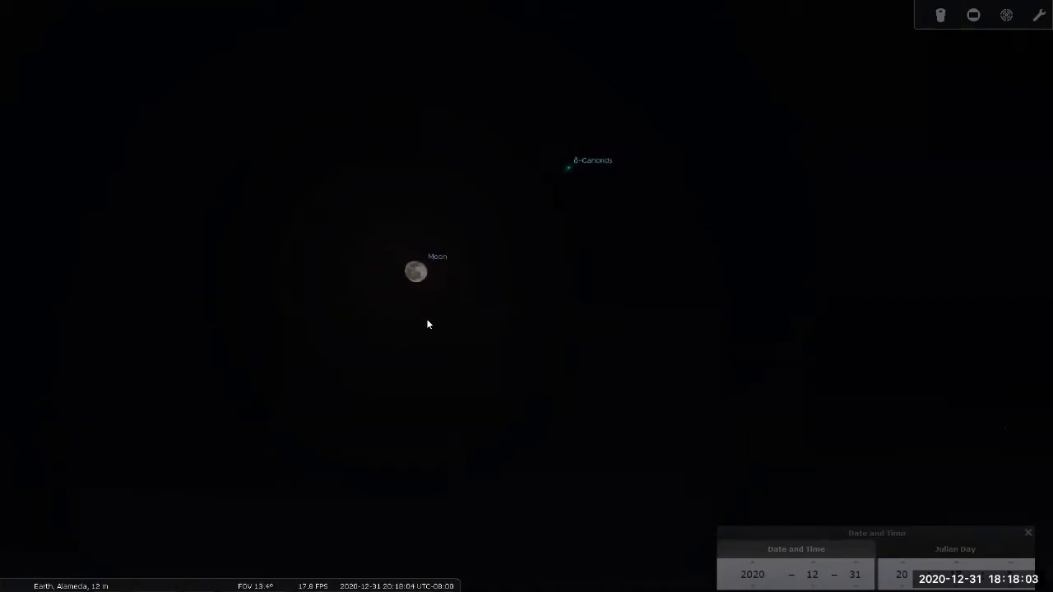
scroll(426, 318, "down", 1)
scroll(463, 317, "down", 1)
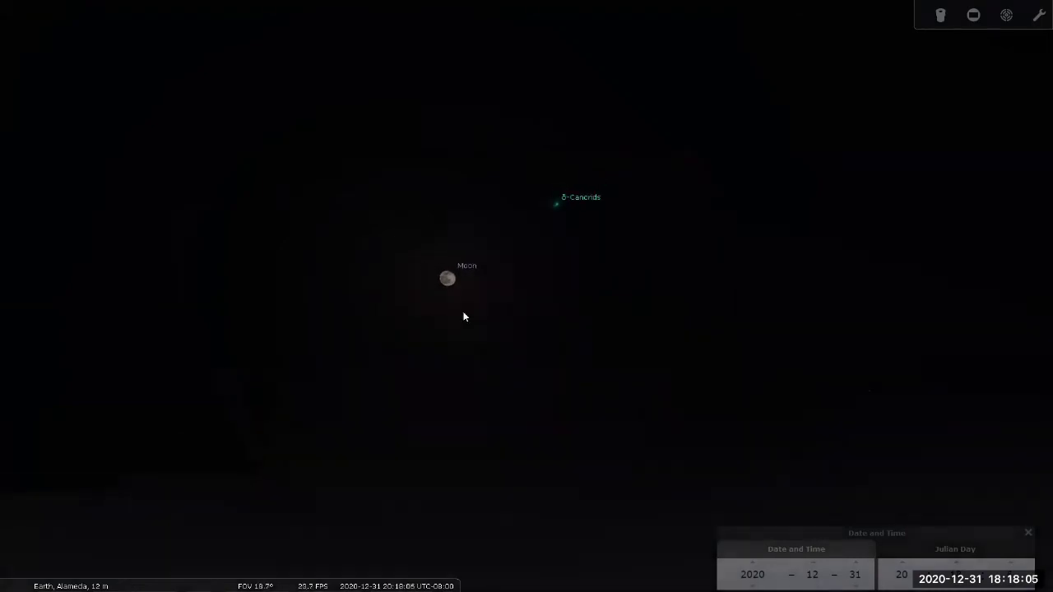
scroll(464, 316, "down", 1)
left_click_drag(513, 298, 477, 266)
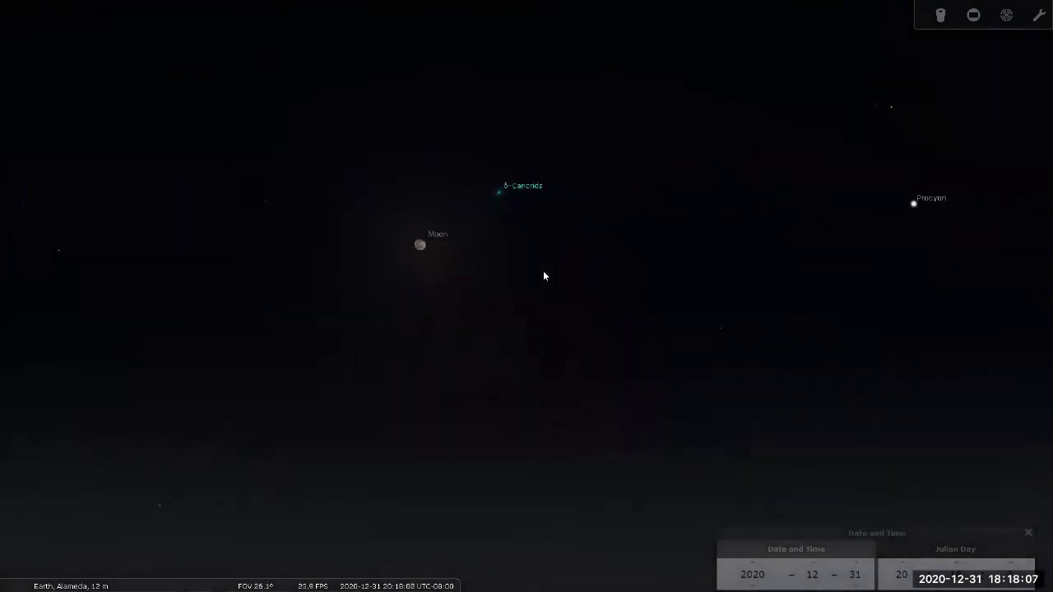
scroll(560, 277, "down", 1)
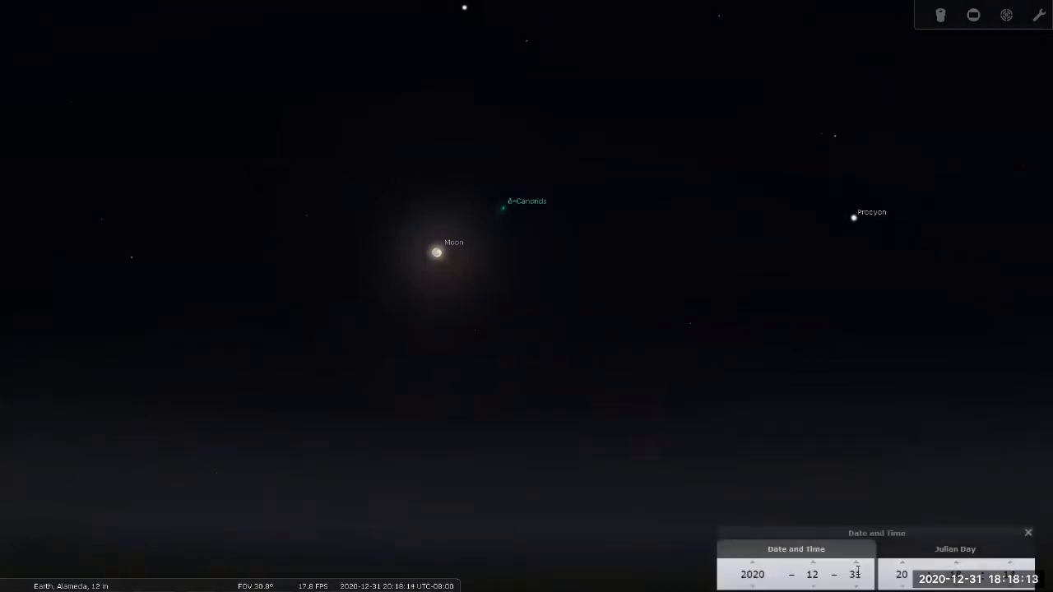
scroll(857, 573, "up", 1)
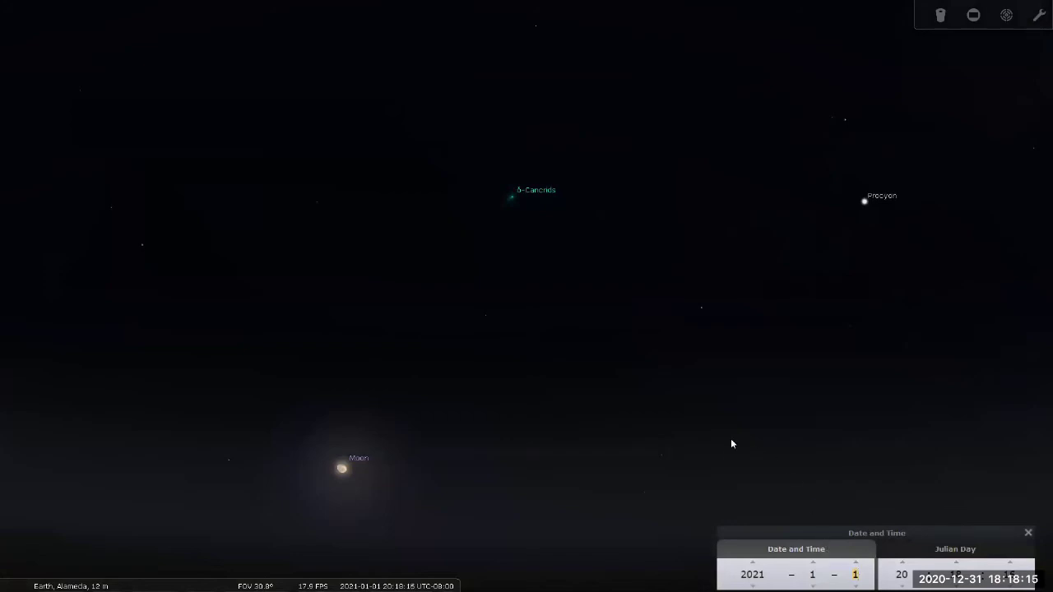
left_click_drag(747, 417, 823, 484)
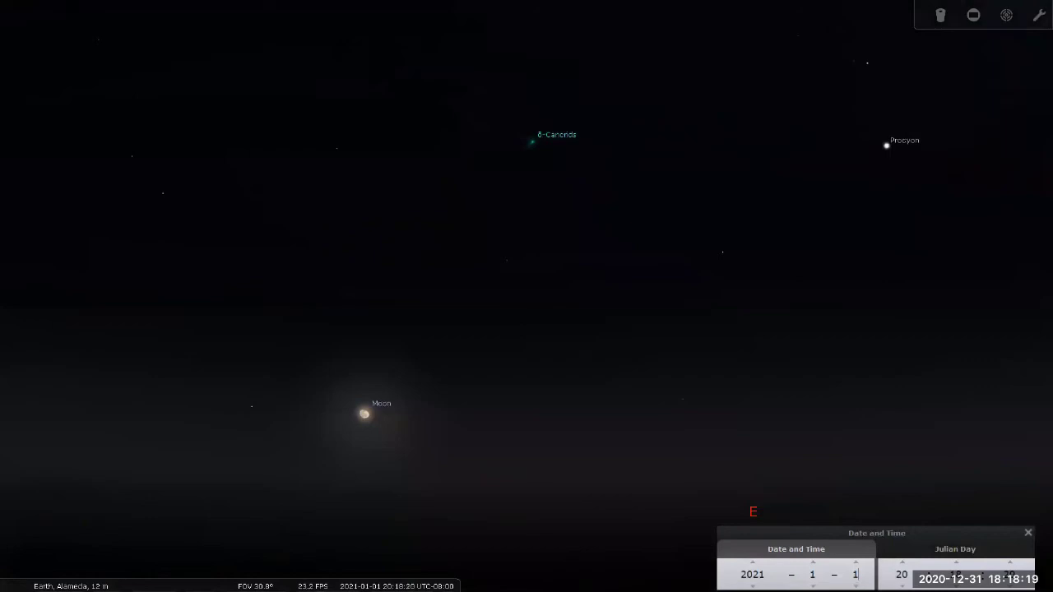
left_click(901, 574)
key("Up")
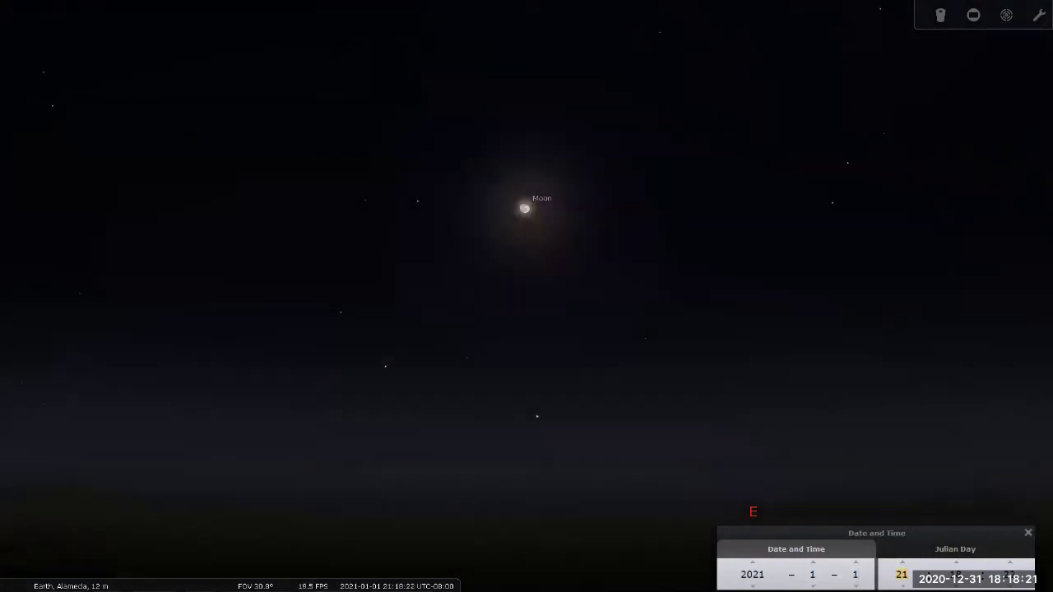
left_click(854, 573)
key("Up")
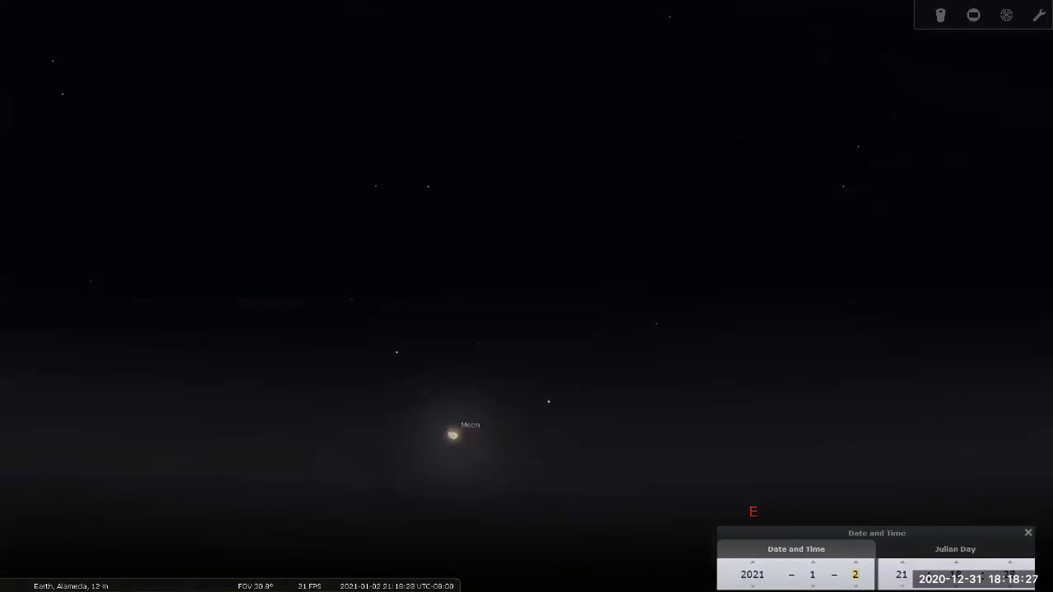
left_click(902, 574)
key("Up")
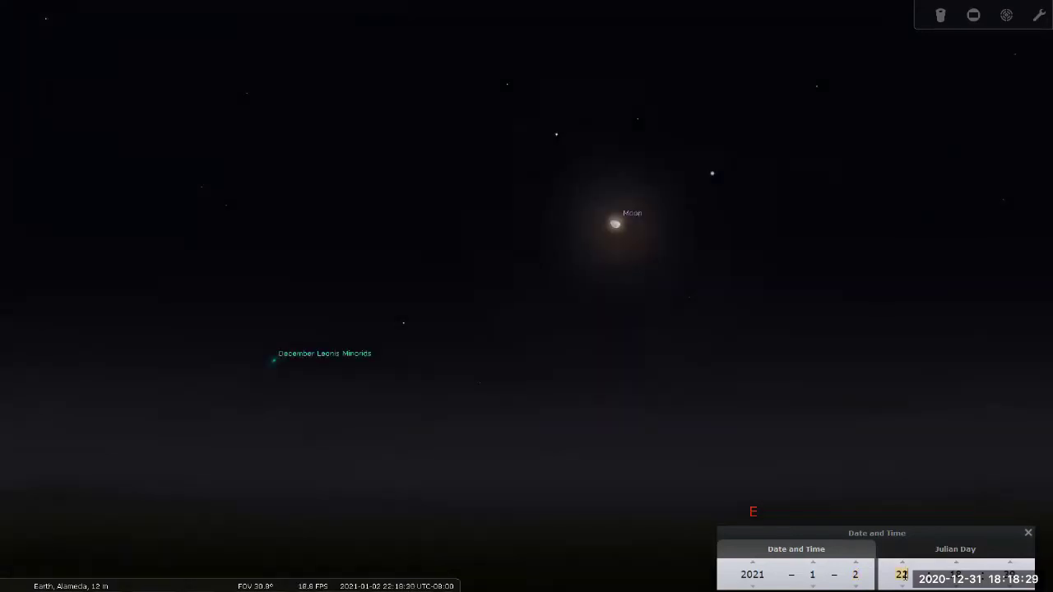
left_click(856, 574)
key("Up")
left_click(902, 575)
key("Up")
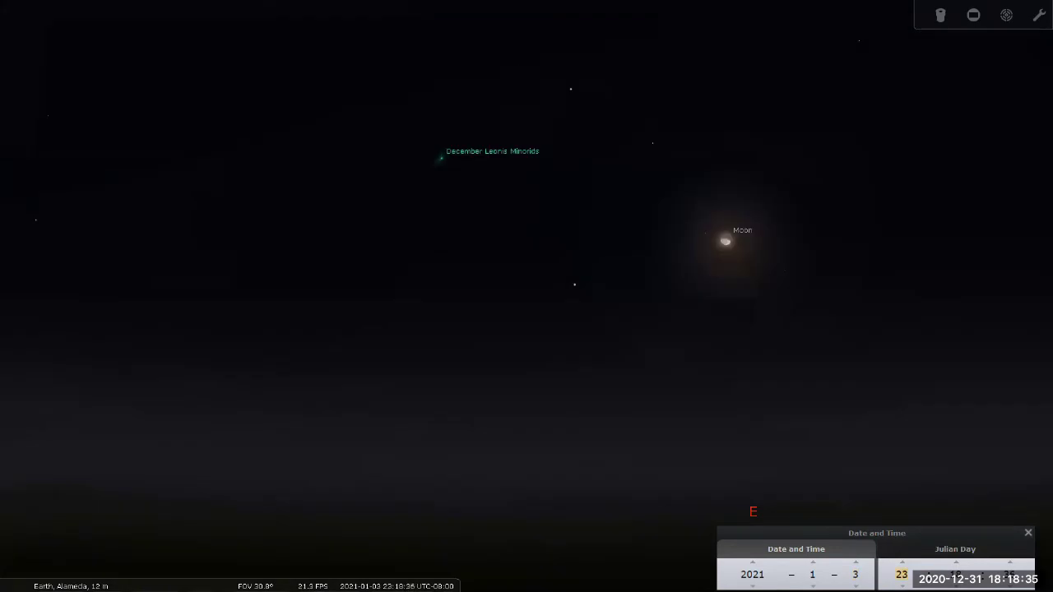
left_click(856, 574)
key("Up")
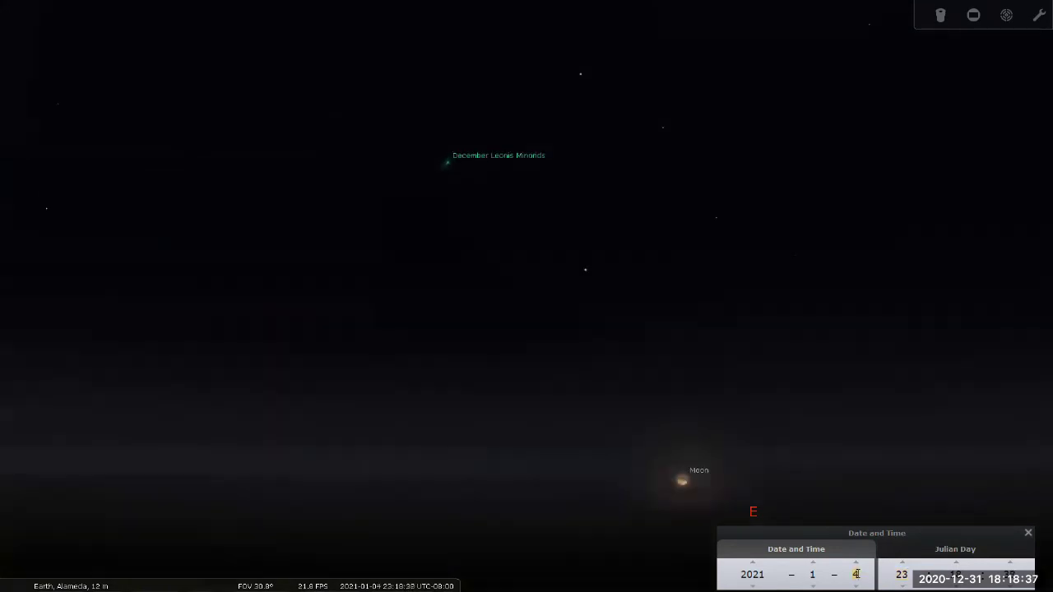
key("Up")
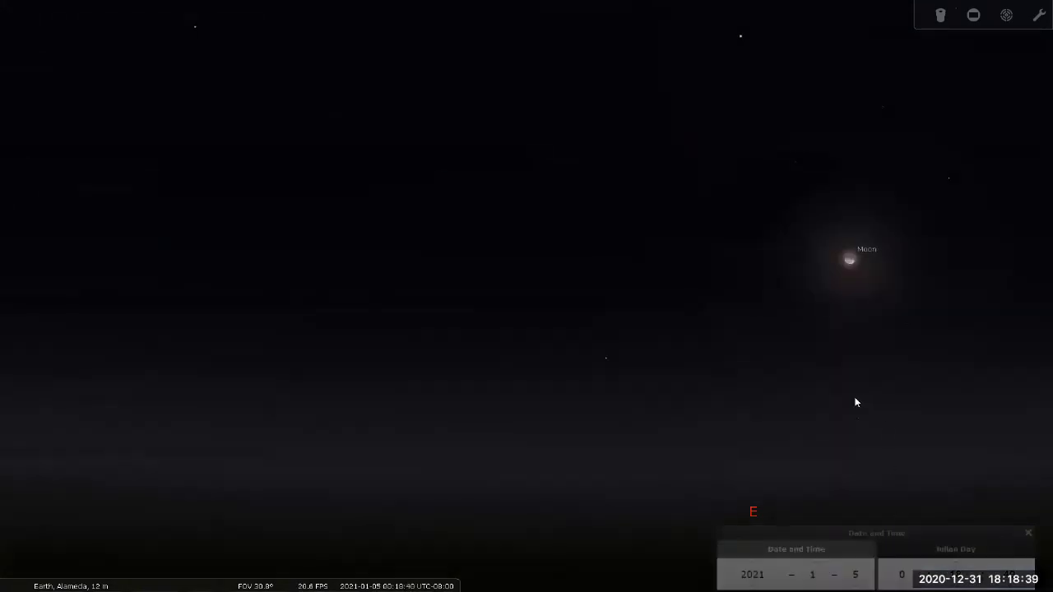
left_click_drag(887, 435, 615, 383)
left_click(874, 574)
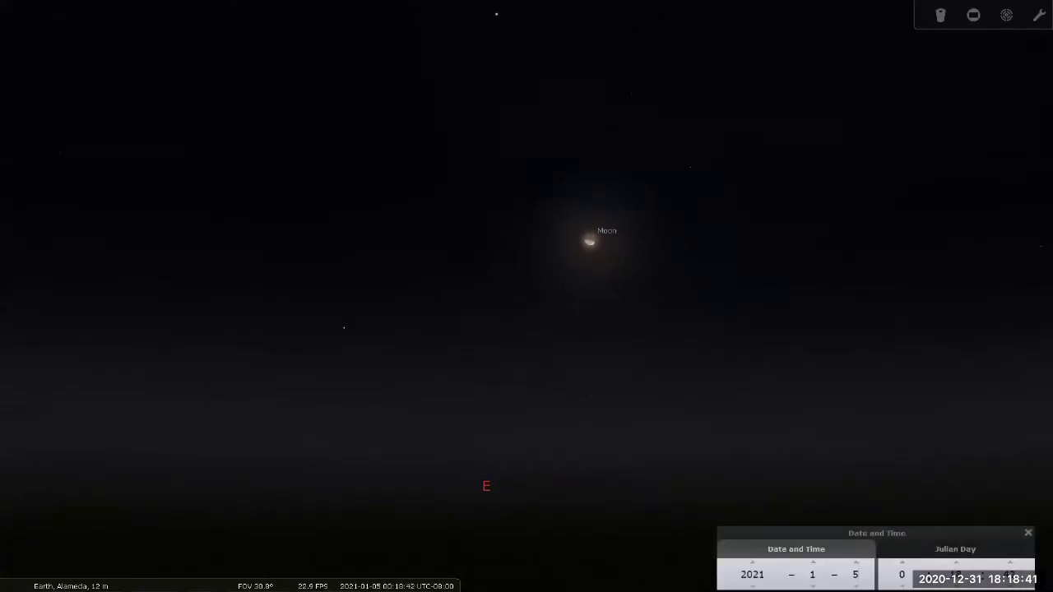
key("Up")
left_click(903, 574)
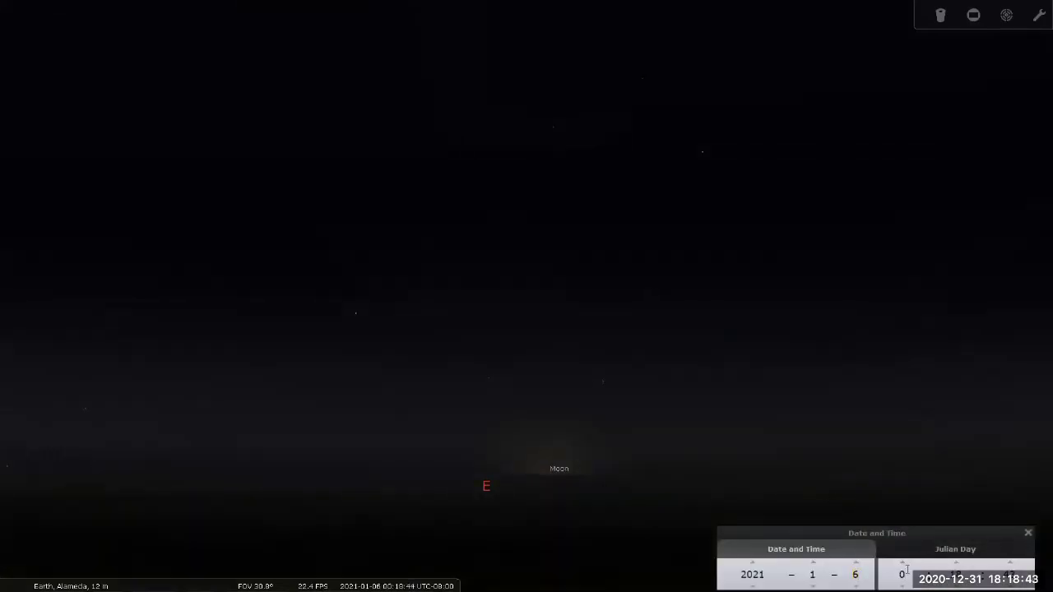
key("Up")
Step: Keep the thin crescent Moon centred low between east and southeast while panning
left_click_drag(724, 263, 510, 282)
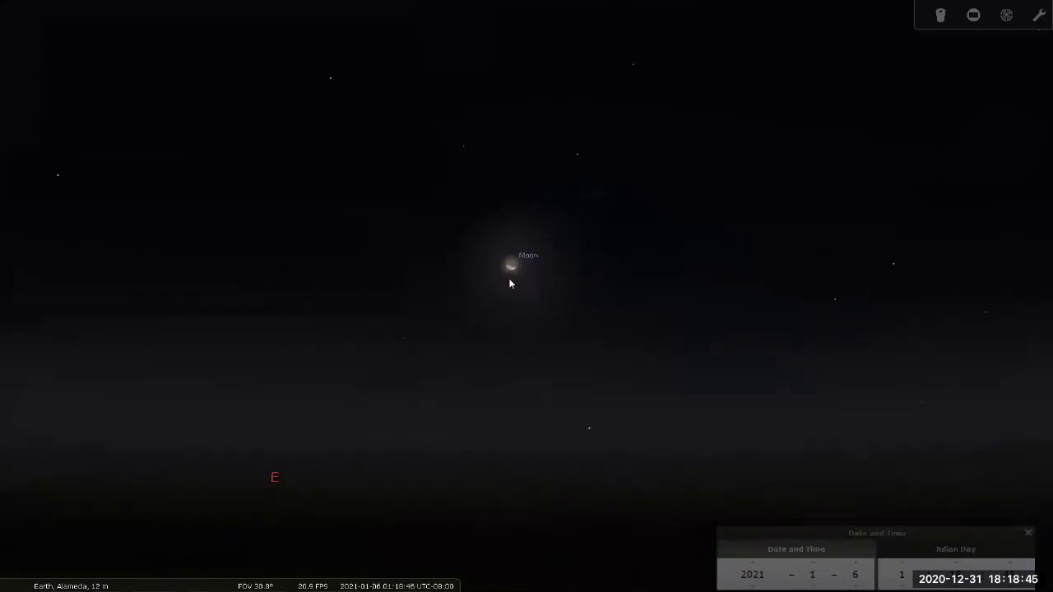
scroll(507, 259, "up", 5)
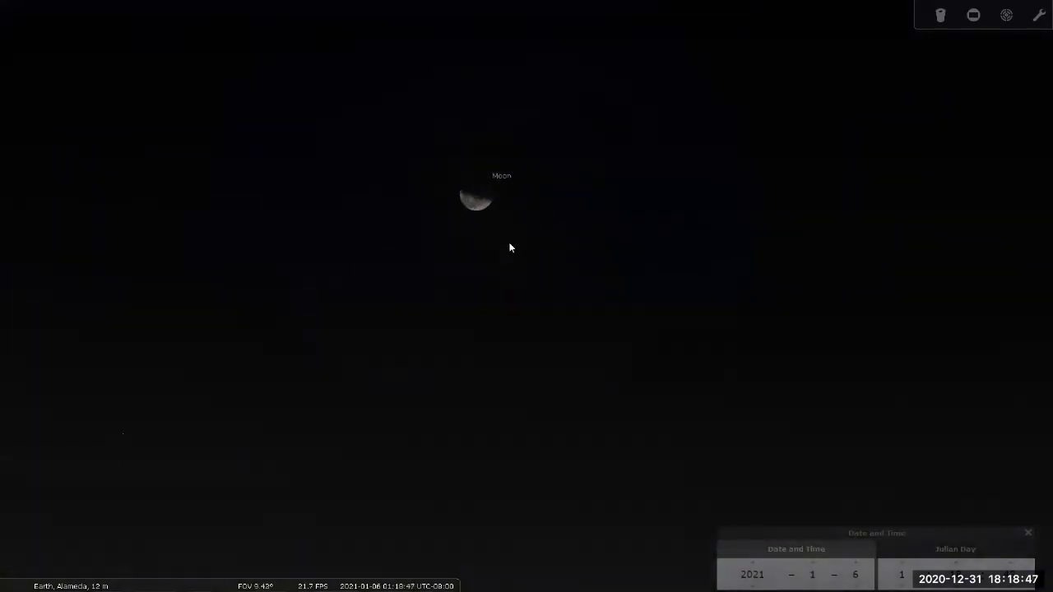
scroll(510, 246, "up", 2)
left_click_drag(518, 295, 487, 251)
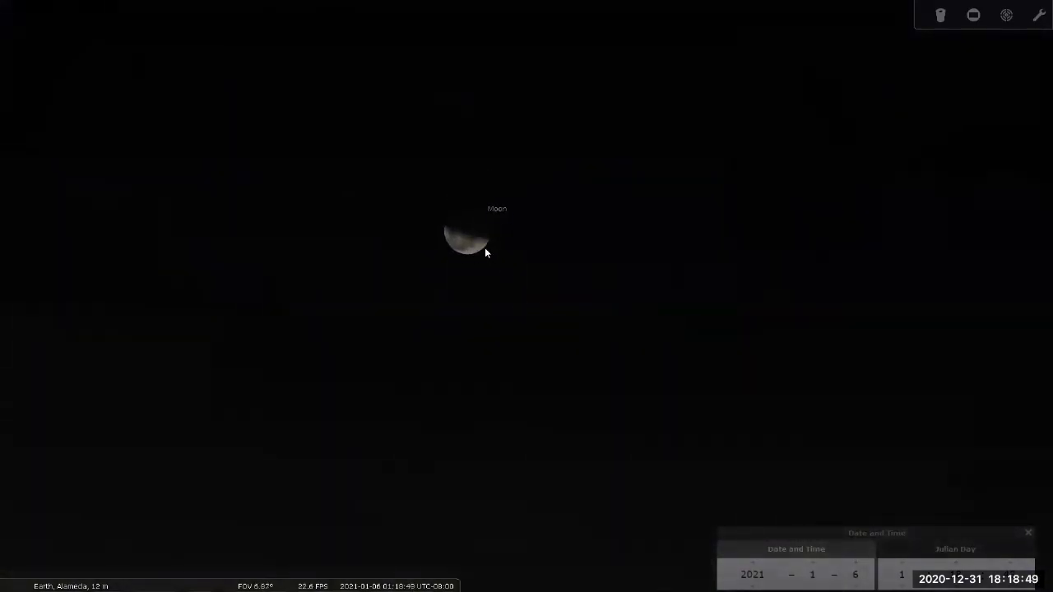
scroll(485, 246, "down", 3)
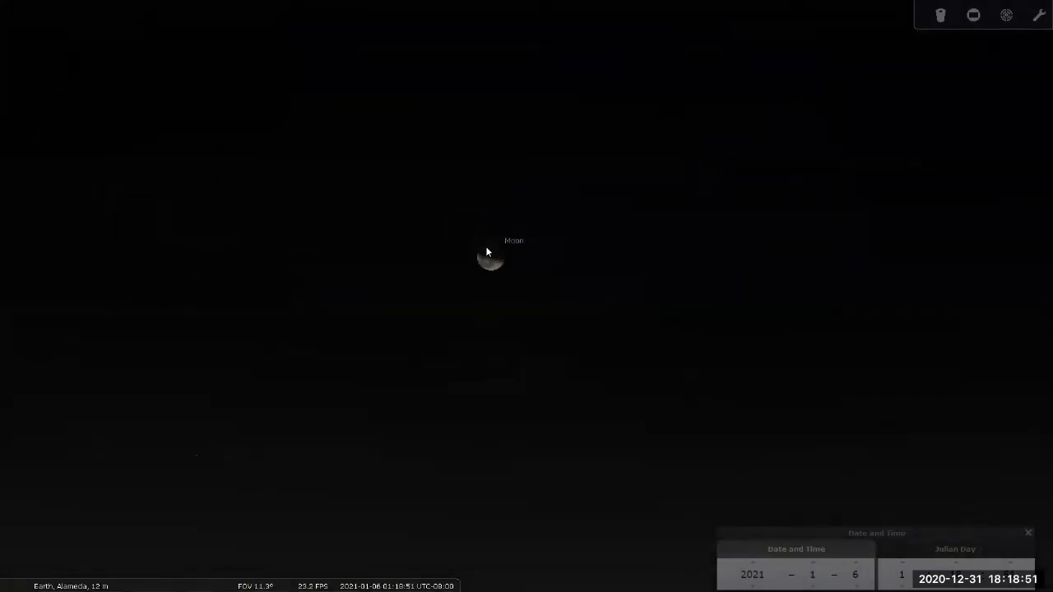
scroll(486, 246, "down", 2)
scroll(485, 246, "down", 3)
mouse_move(540, 294)
left_mouse_down()
mouse_move(492, 265)
mouse_move(501, 294)
left_mouse_up()
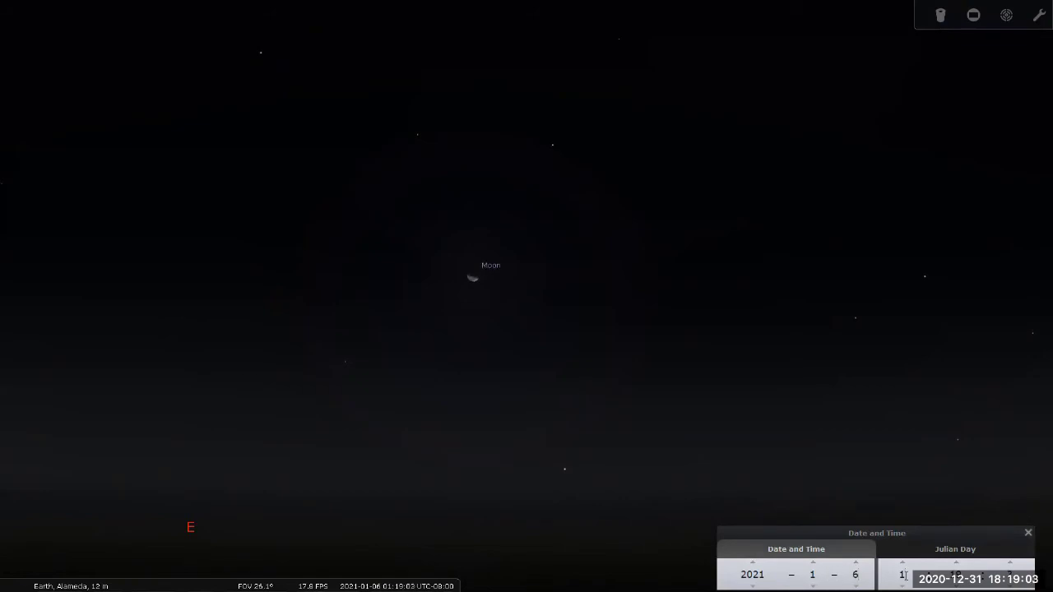
scroll(902, 575, "up", 2)
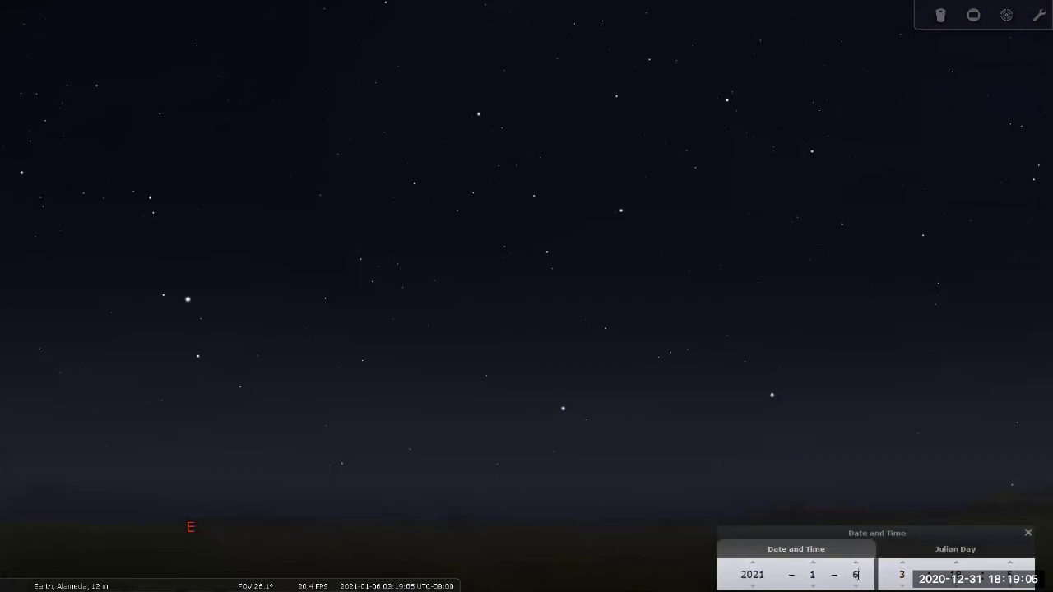
scroll(856, 575, "up", 1)
scroll(855, 574, "up", 1)
left_click_drag(866, 441, 572, 396)
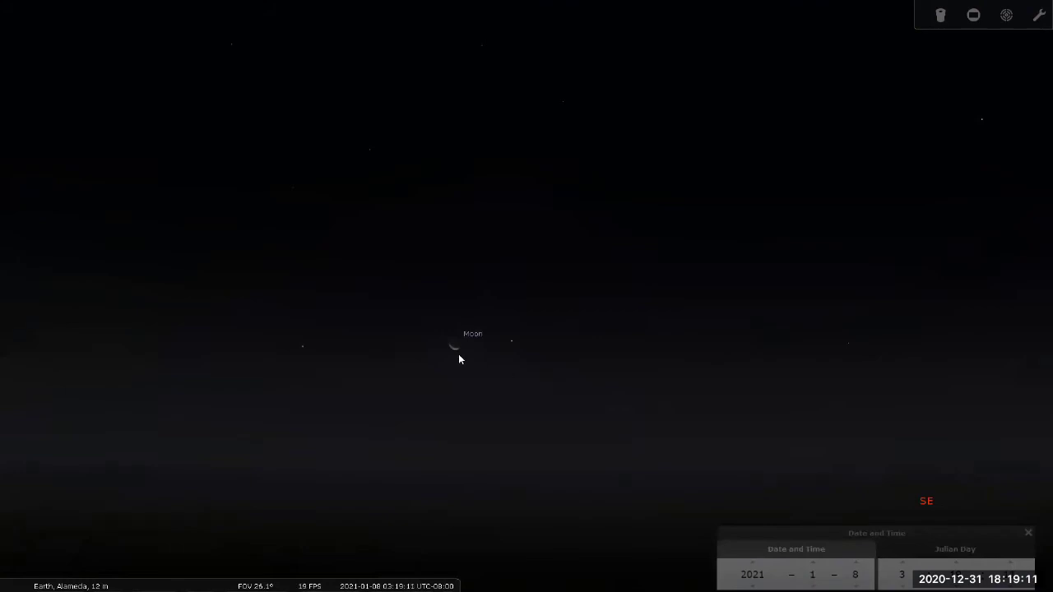
scroll(458, 354, "up", 2)
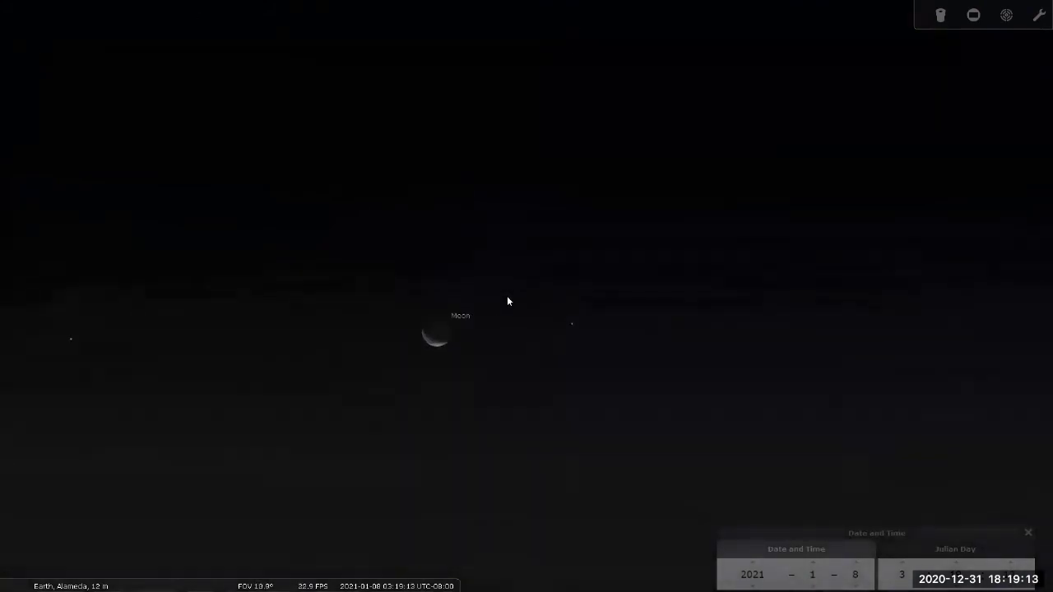
scroll(507, 295, "up", 2)
left_click_drag(460, 325, 504, 283)
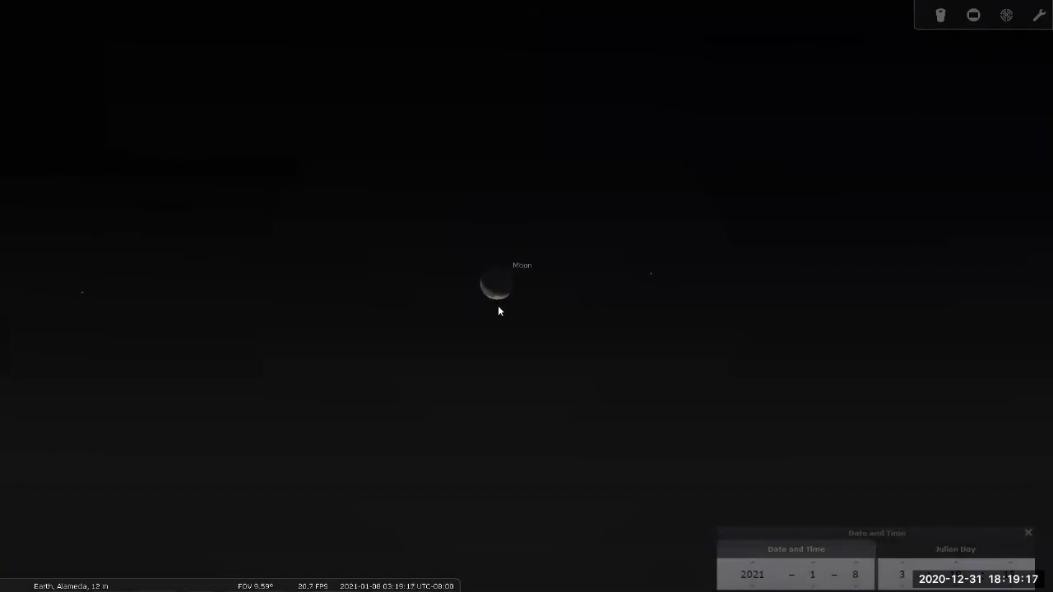
scroll(498, 310, "down", 2)
scroll(507, 297, "down", 2)
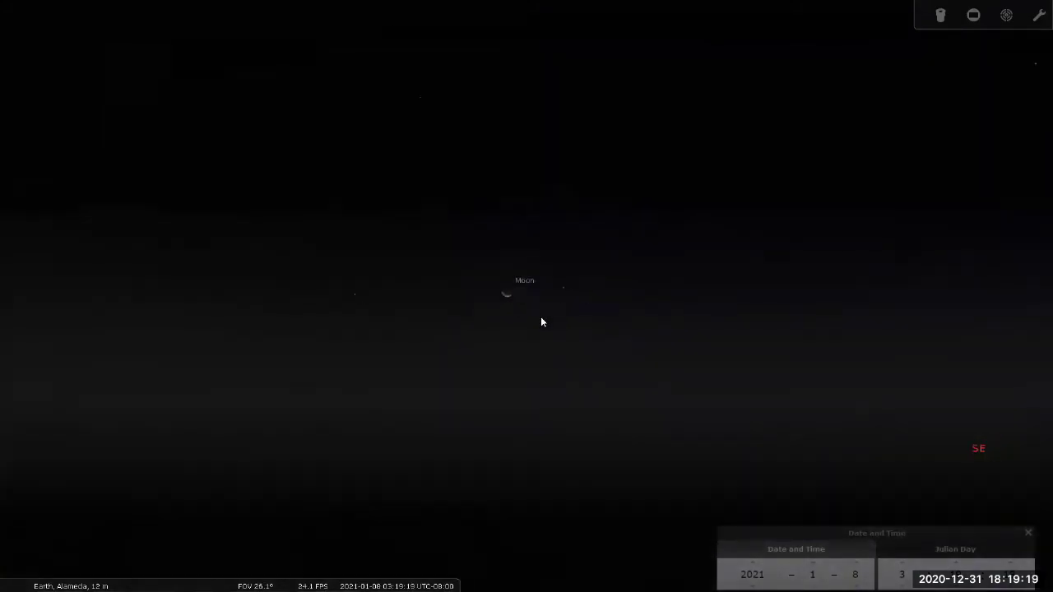
left_click_drag(541, 321, 584, 339)
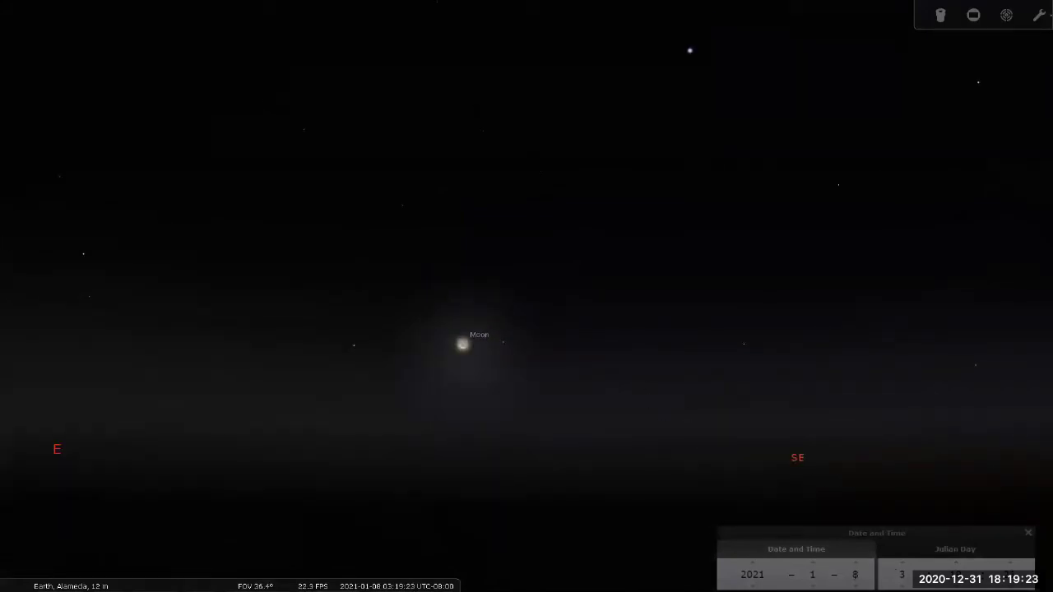
scroll(856, 574, "up", 1)
scroll(856, 574, "up", 1)
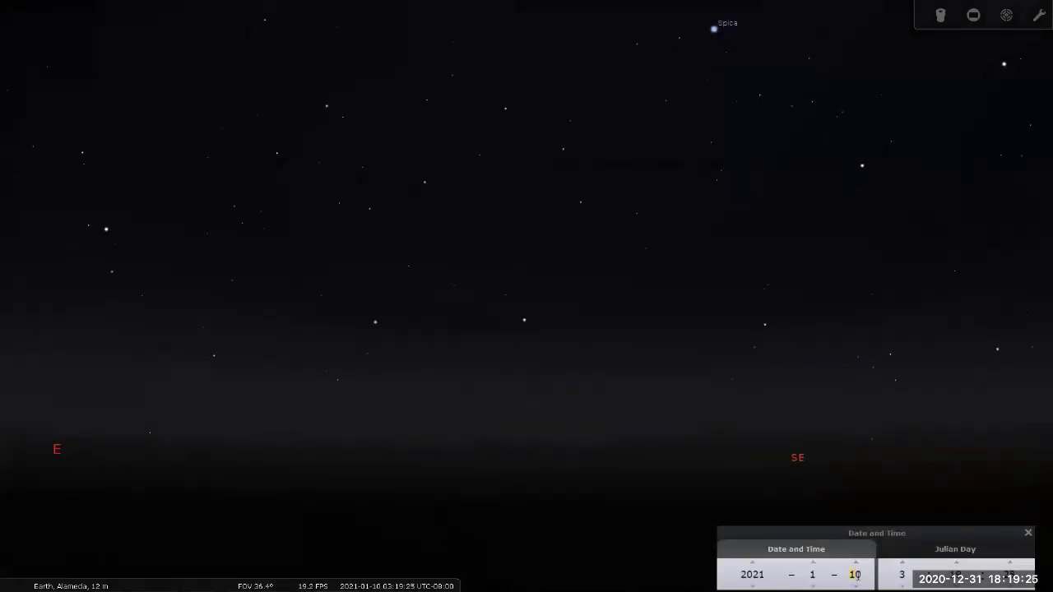
scroll(856, 574, "up", 1)
scroll(855, 574, "up", 1)
scroll(902, 574, "up", 1)
scroll(902, 574, "up", 1)
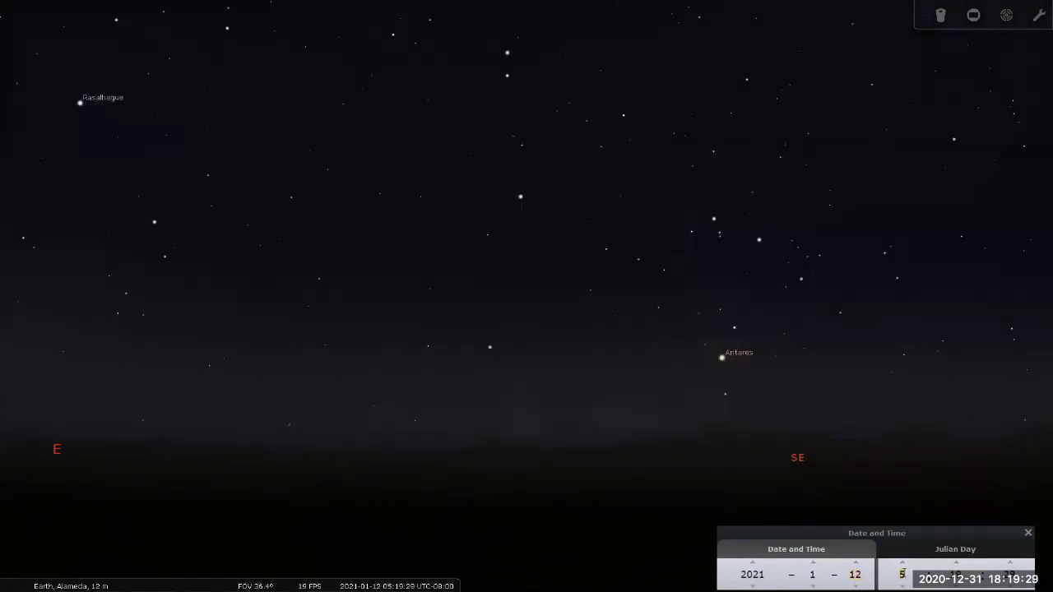
scroll(902, 574, "up", 1)
scroll(903, 574, "up", 1)
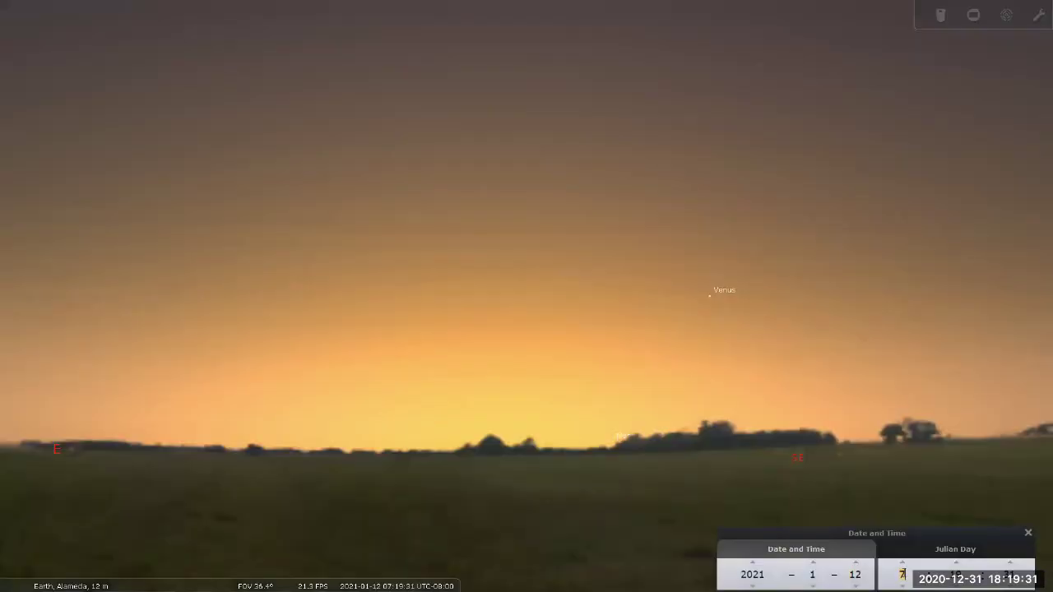
scroll(903, 574, "up", 1)
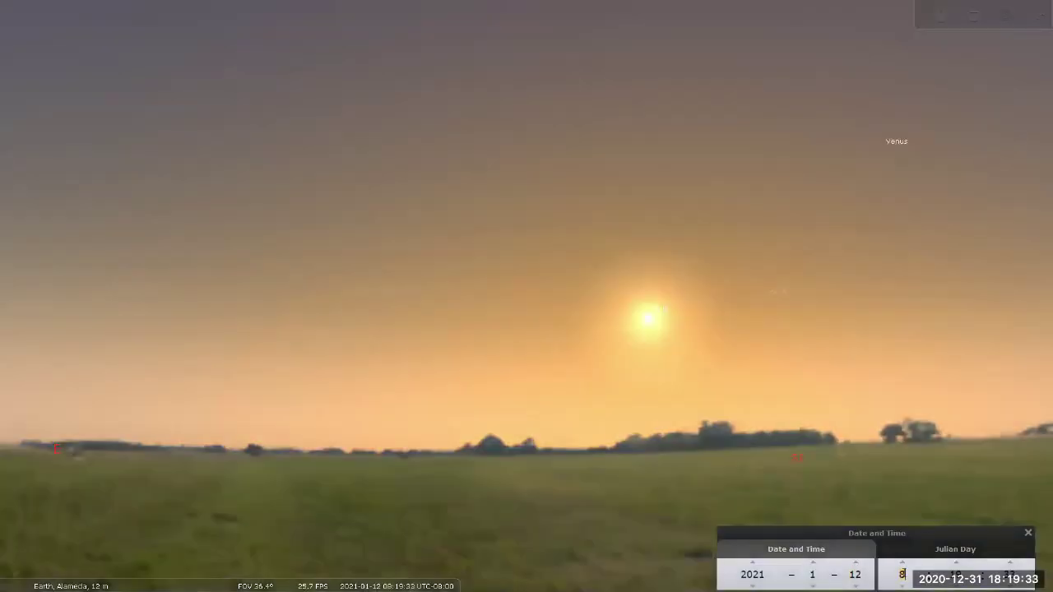
scroll(816, 291, "down", 3)
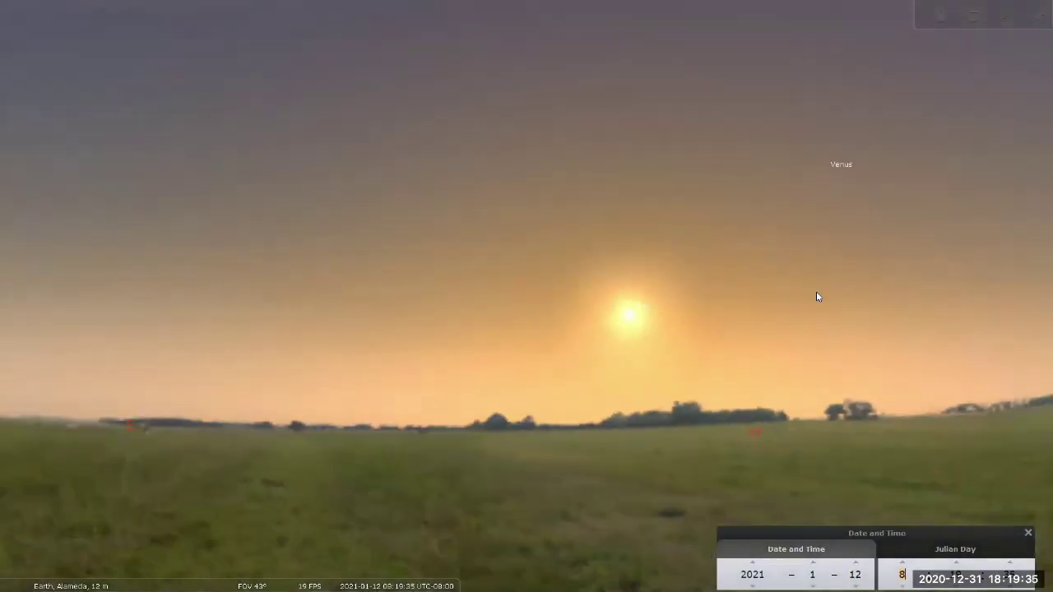
Step: Pan and tilt the sky to show the pre-dawn view with Venus on the horizon
left_click_drag(755, 388, 634, 429)
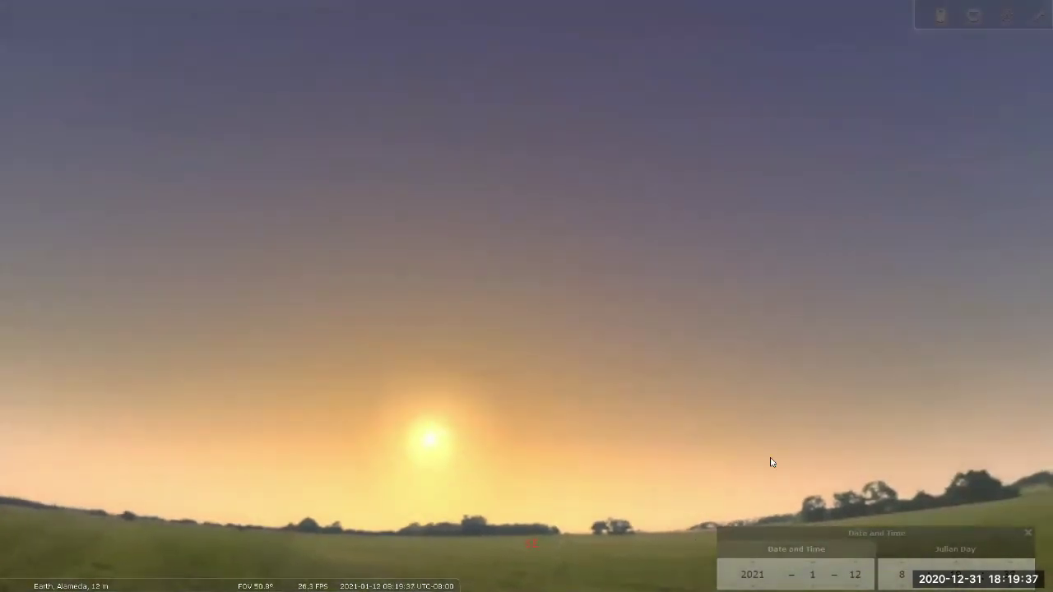
scroll(902, 574, "down", 1)
scroll(902, 574, "down", 1)
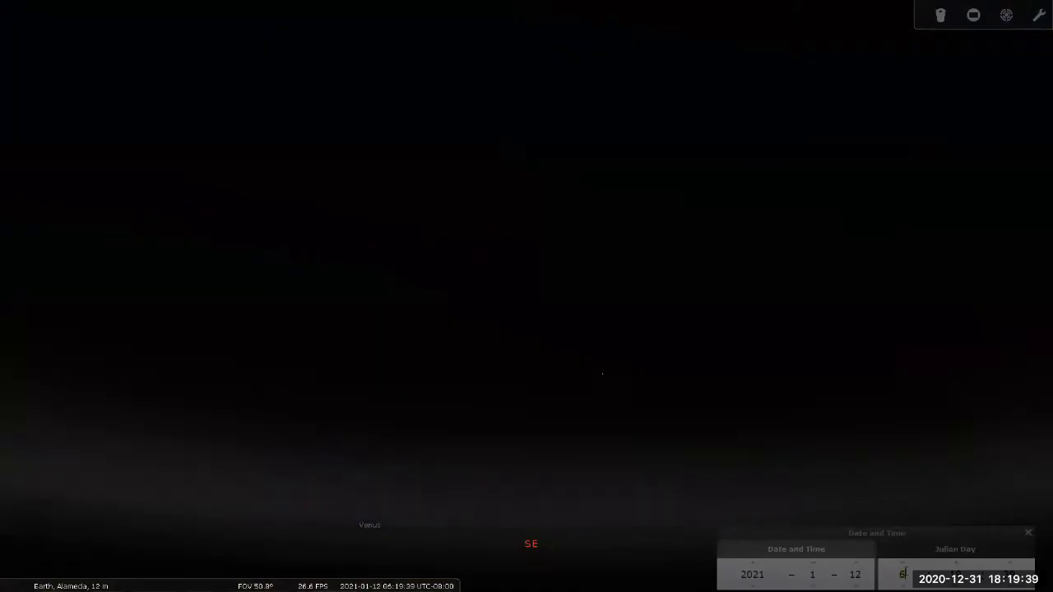
scroll(773, 452, "down", 3)
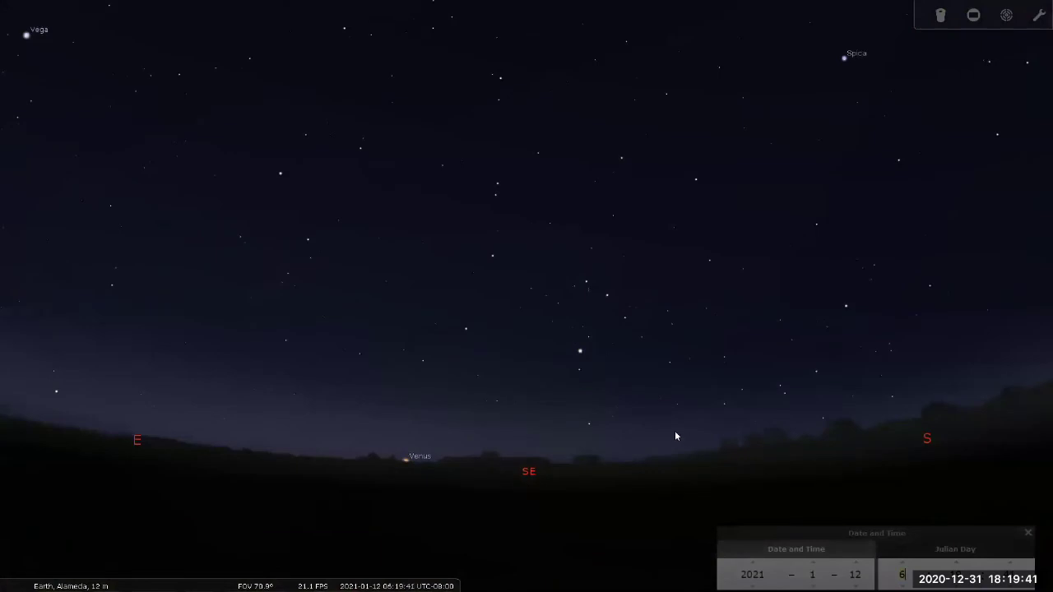
left_click_drag(659, 355, 679, 444)
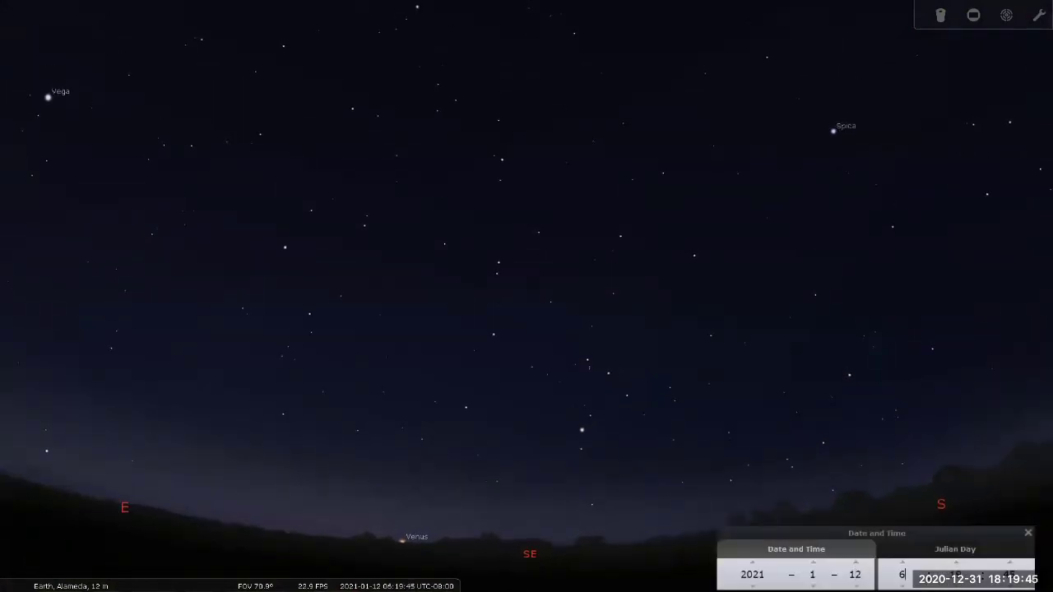
scroll(753, 363, "down", 3)
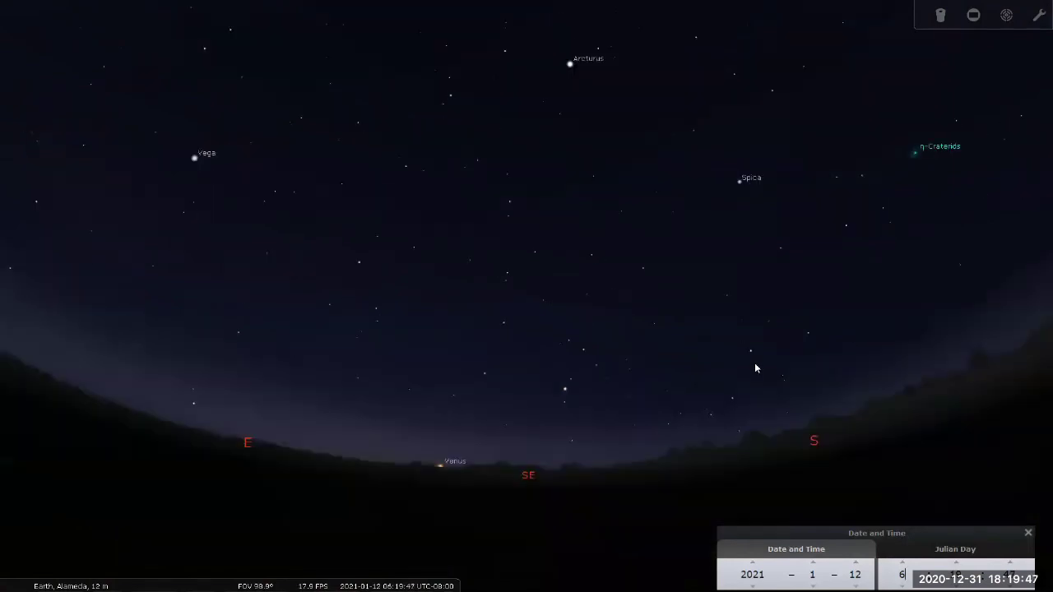
mouse_move(18, 400)
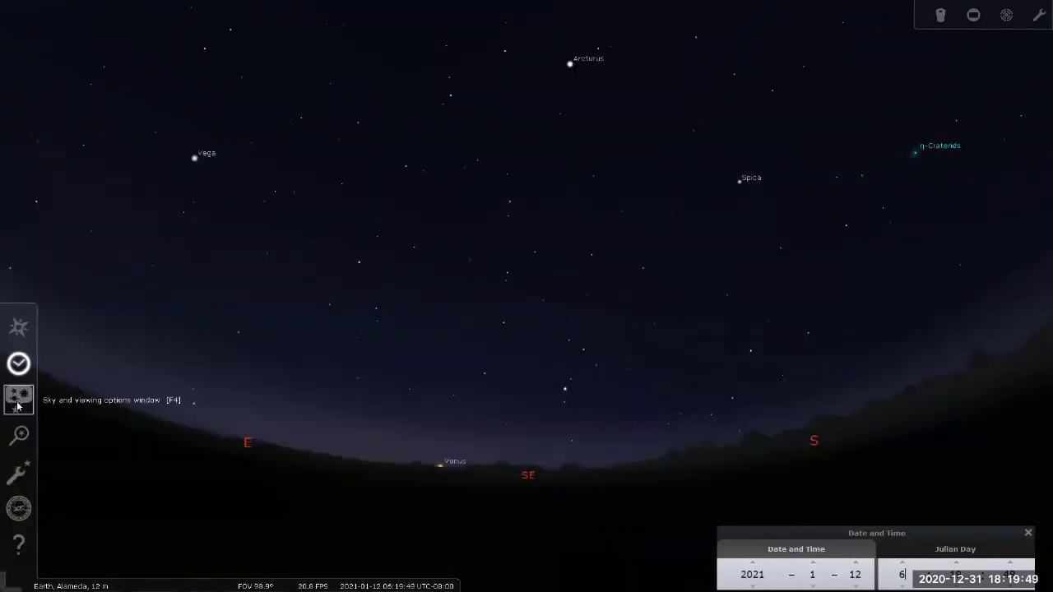
Step: Select the Moon via Search, then advance the time two hours to about 08:19
left_click(18, 438)
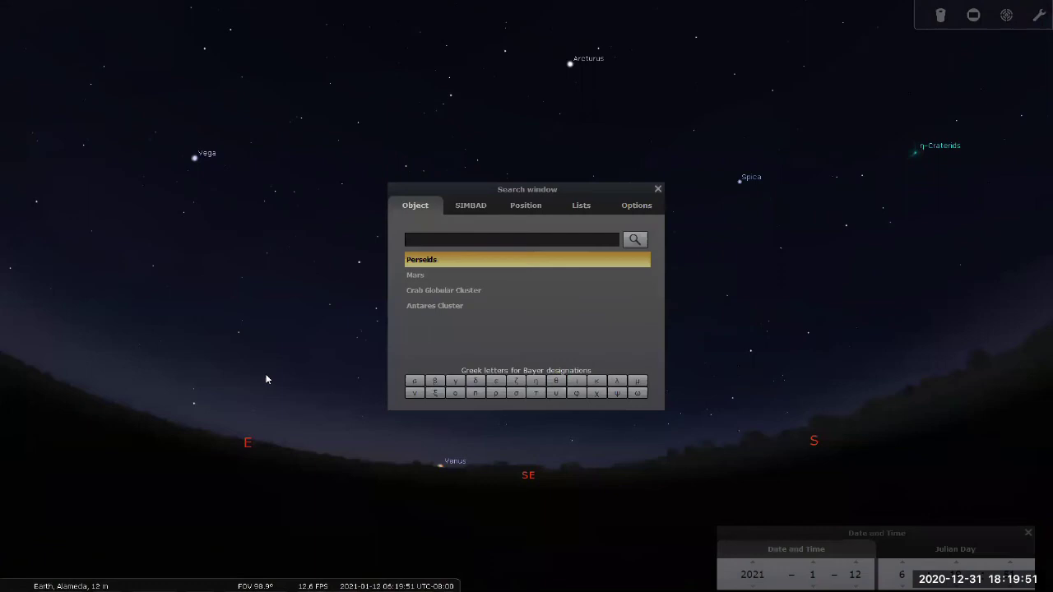
type("moon")
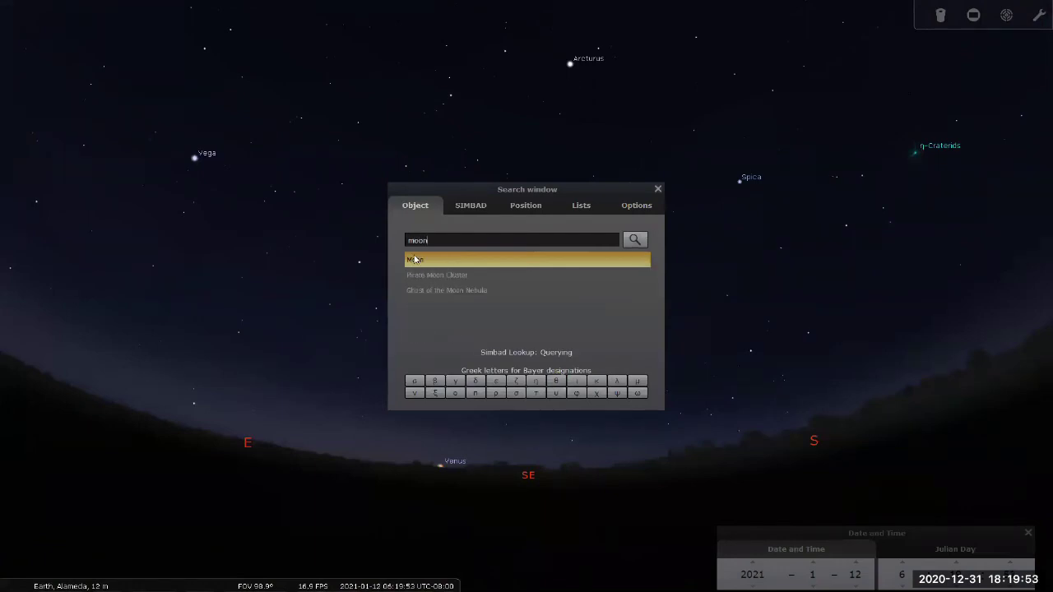
left_click(414, 259)
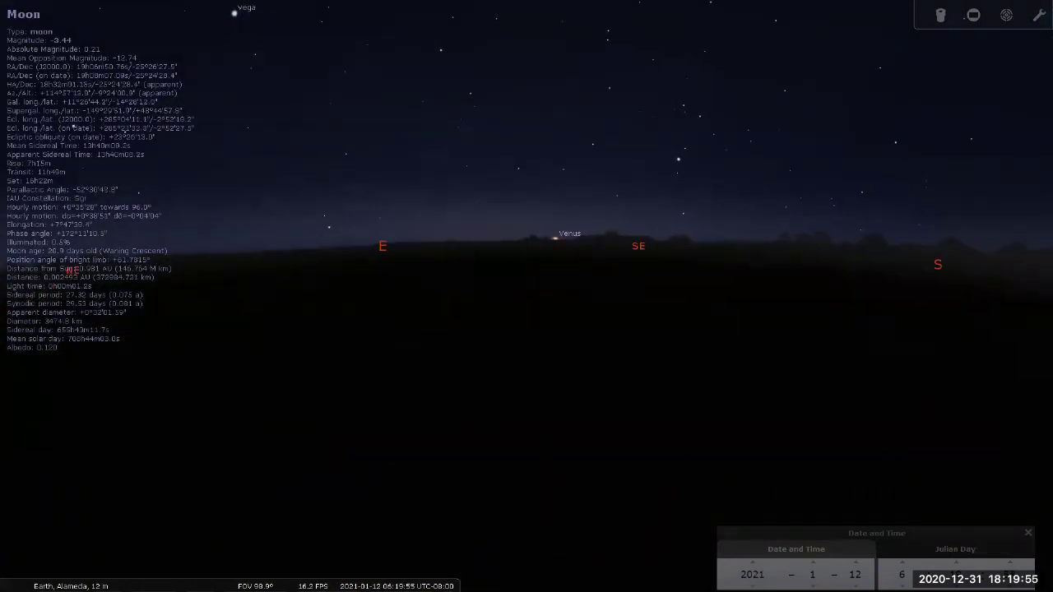
left_click(902, 562)
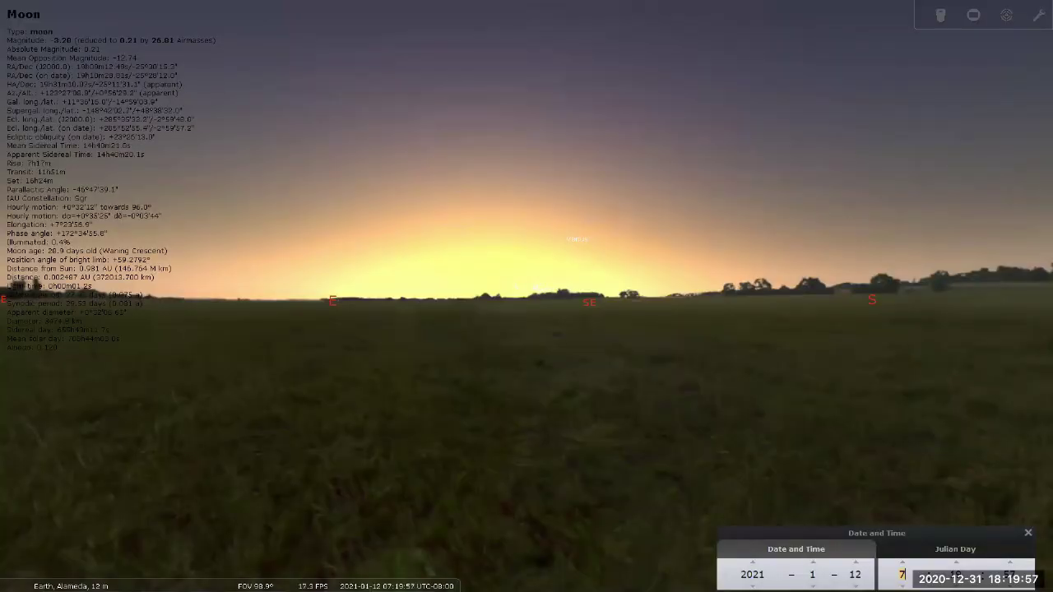
left_click(902, 562)
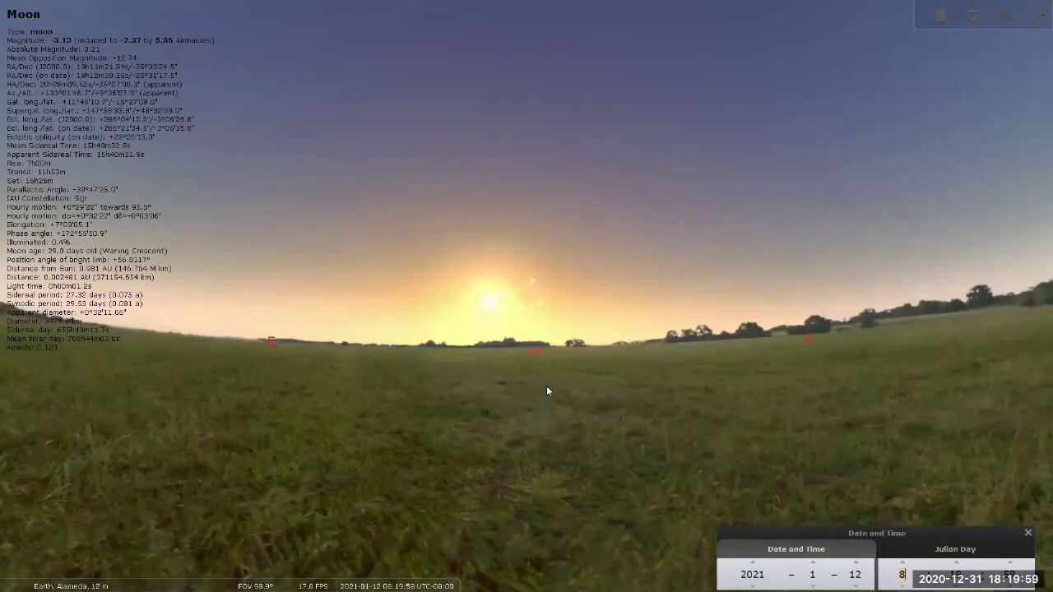
scroll(535, 284, "up", 3)
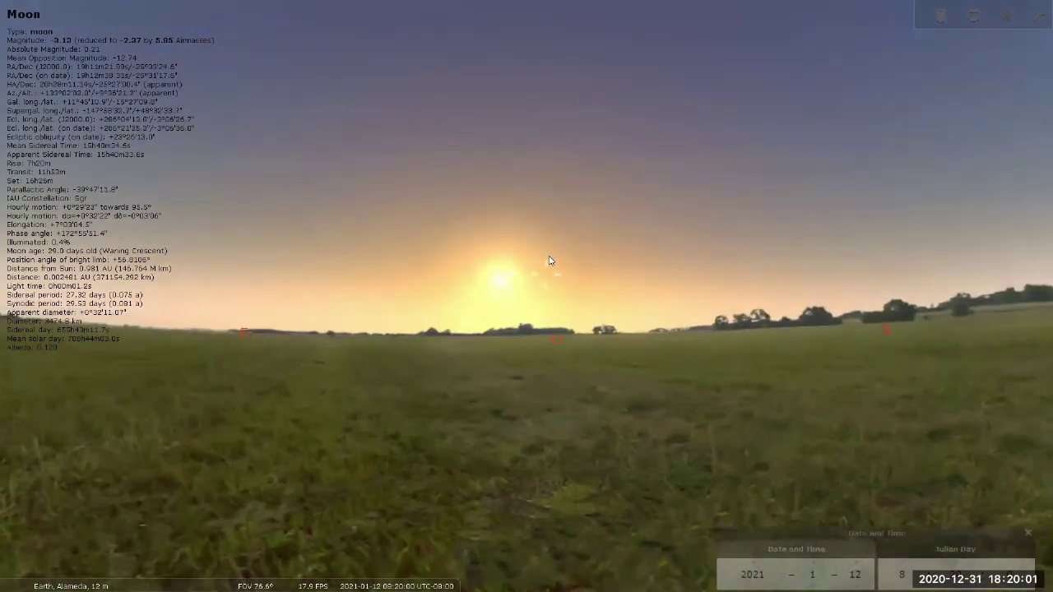
scroll(550, 260, "up", 3)
scroll(568, 263, "up", 3)
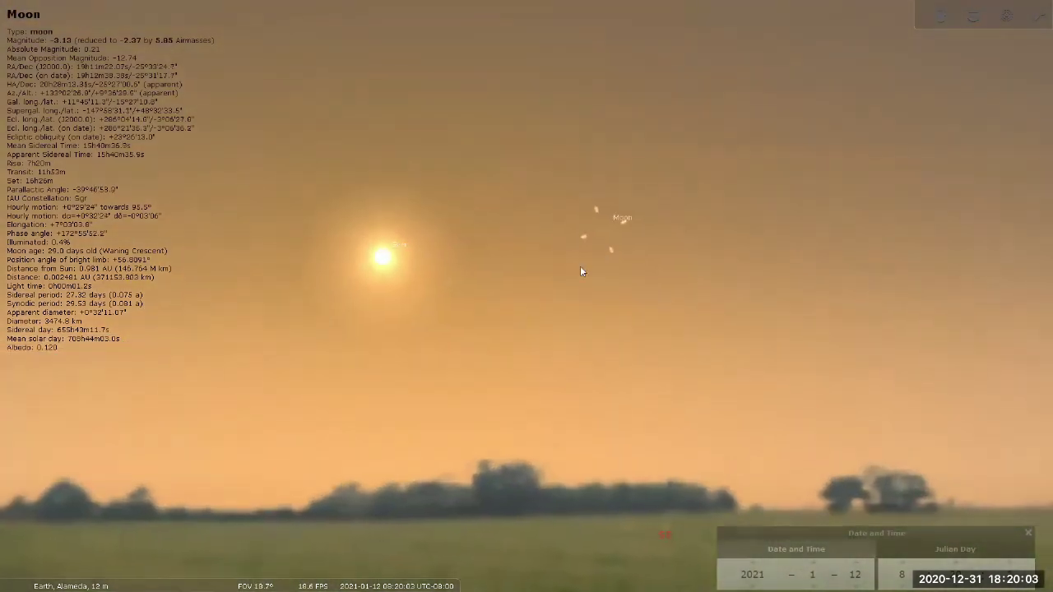
scroll(603, 241, "up", 3)
scroll(609, 236, "up", 3)
scroll(576, 239, "up", 2)
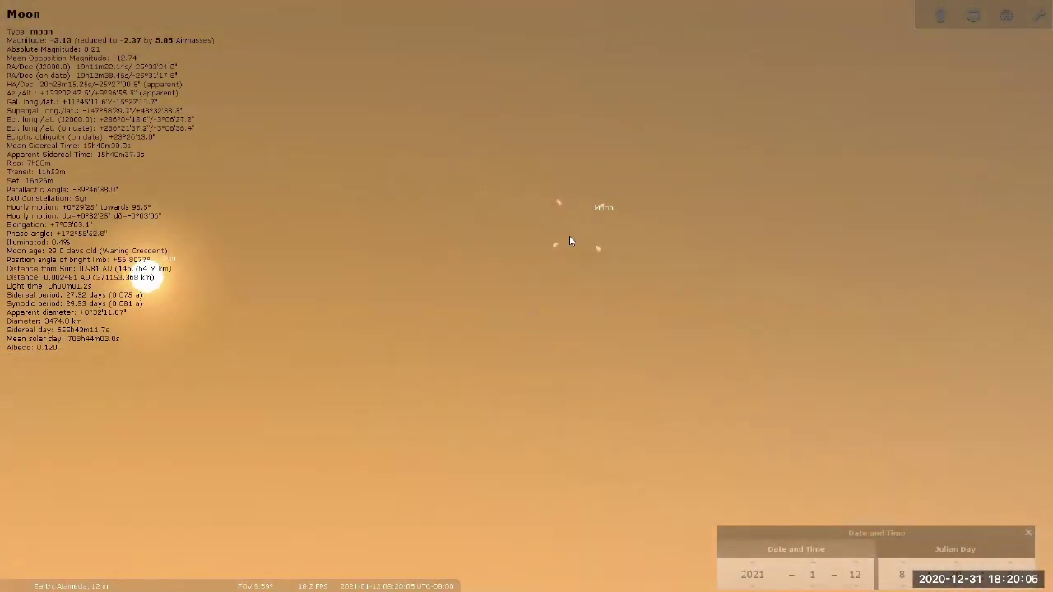
scroll(586, 202, "up", 1)
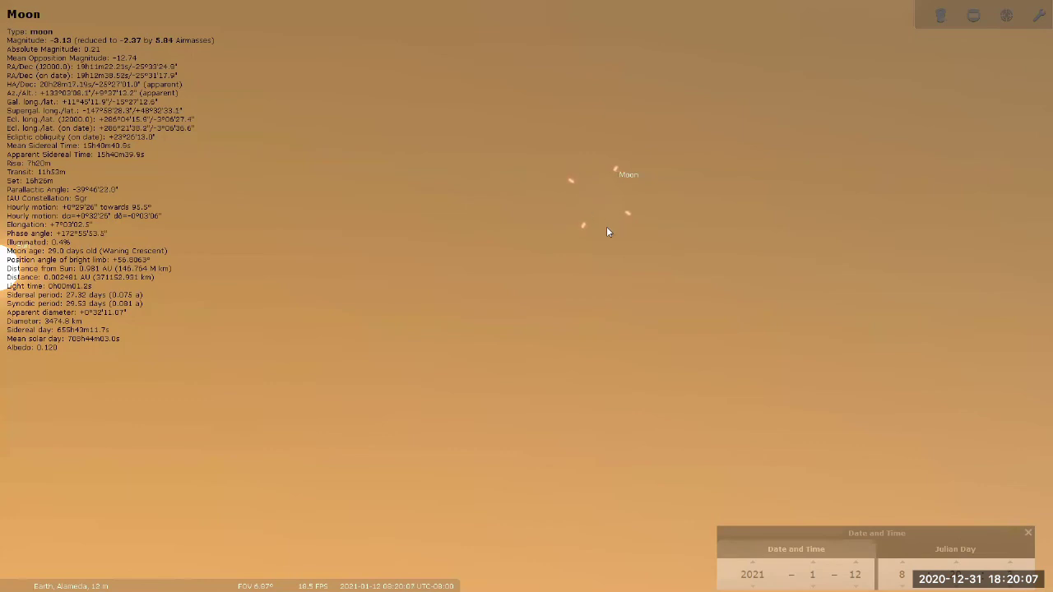
scroll(606, 232, "up", 2)
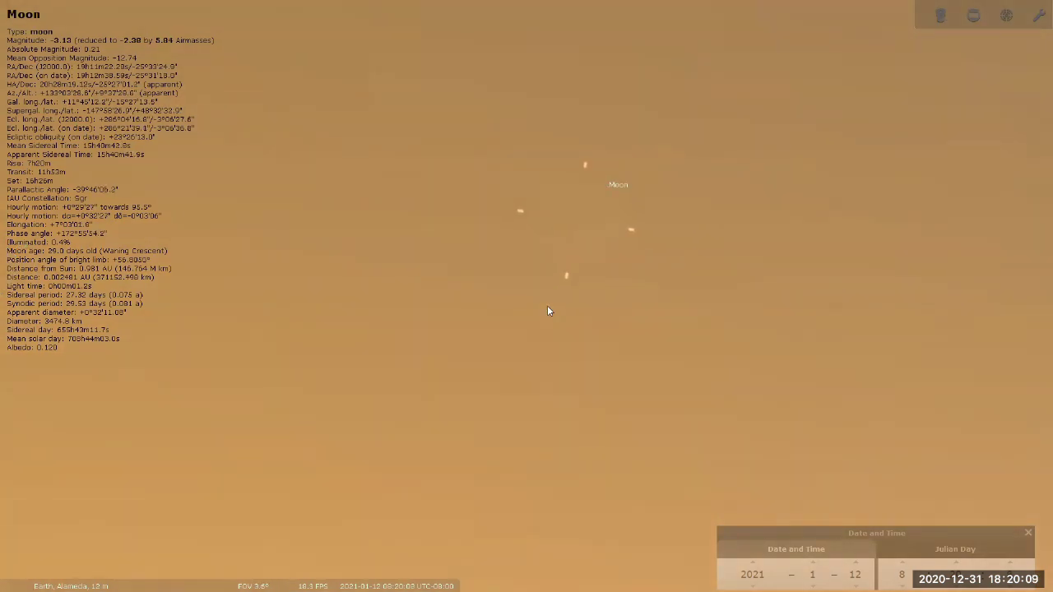
scroll(554, 279, "up", 1)
scroll(568, 206, "up", 1)
scroll(552, 191, "up", 1)
scroll(552, 192, "up", 1)
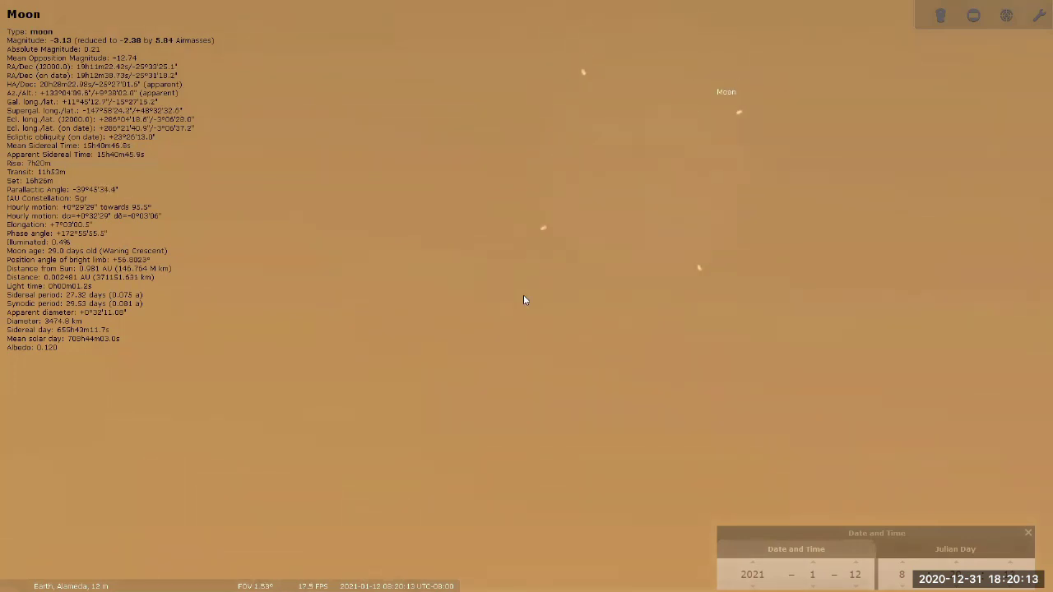
scroll(523, 299, "down", 1)
scroll(506, 322, "down", 2)
scroll(504, 311, "down", 2)
scroll(504, 311, "down", 2)
scroll(504, 304, "down", 2)
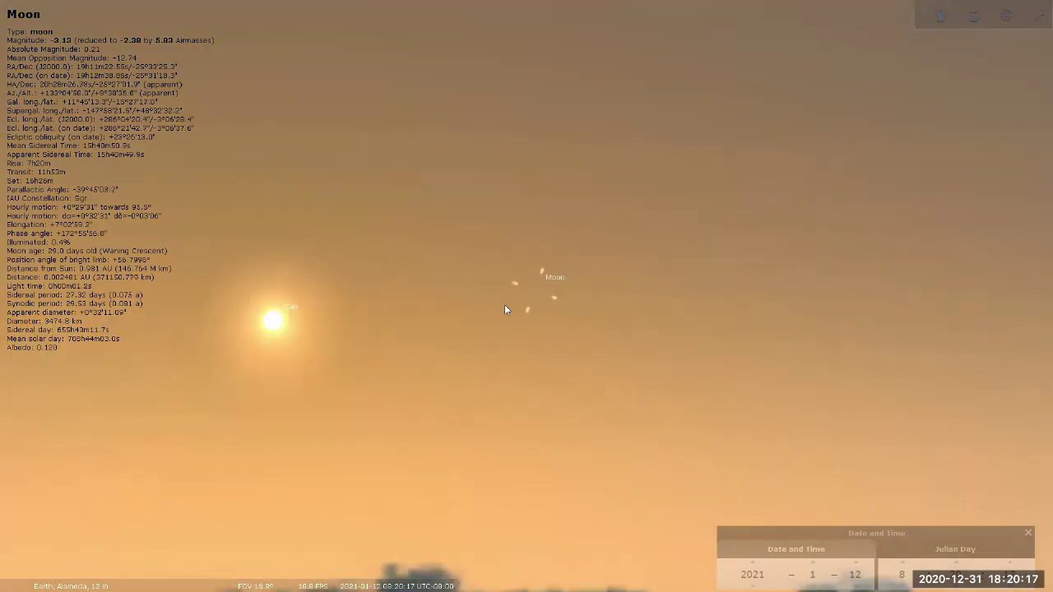
scroll(504, 309, "down", 2)
scroll(496, 310, "down", 1)
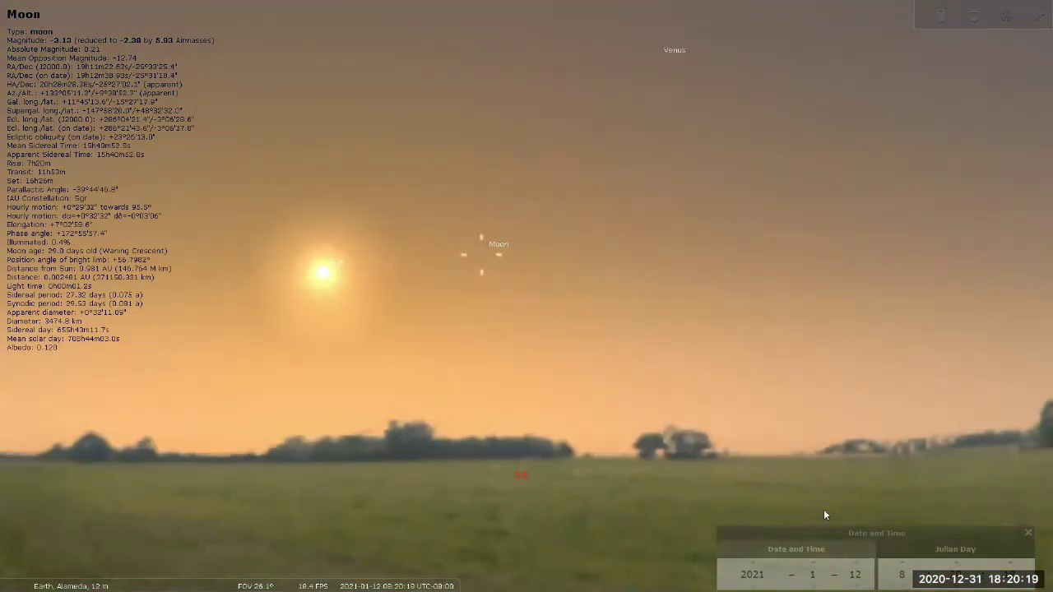
Step: Select the day field in the Date and Time panel for editing
left_click(856, 573)
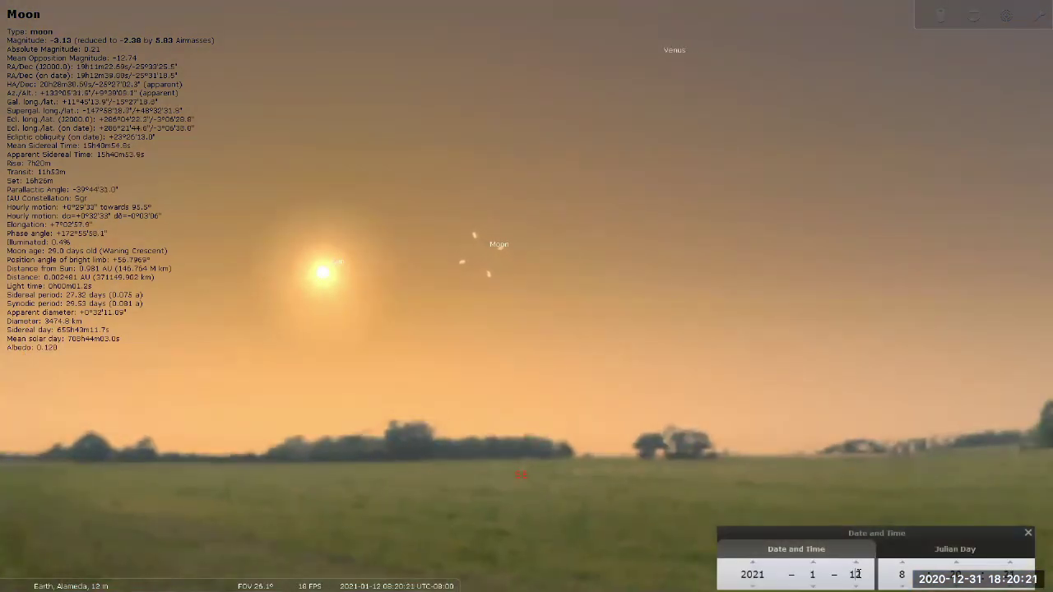
scroll(856, 573, "down", 1)
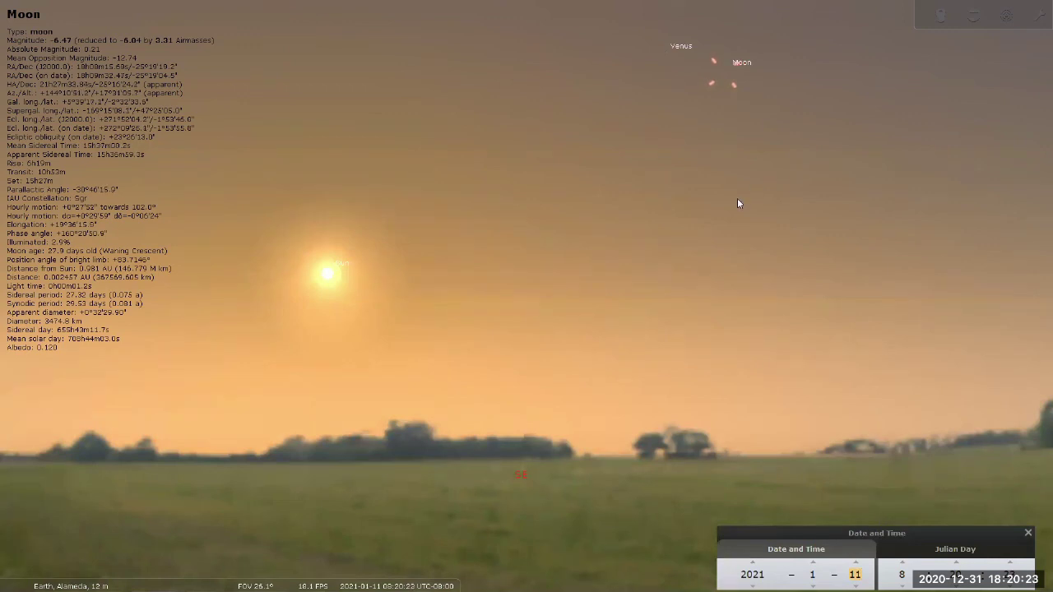
scroll(632, 123, "up", 3)
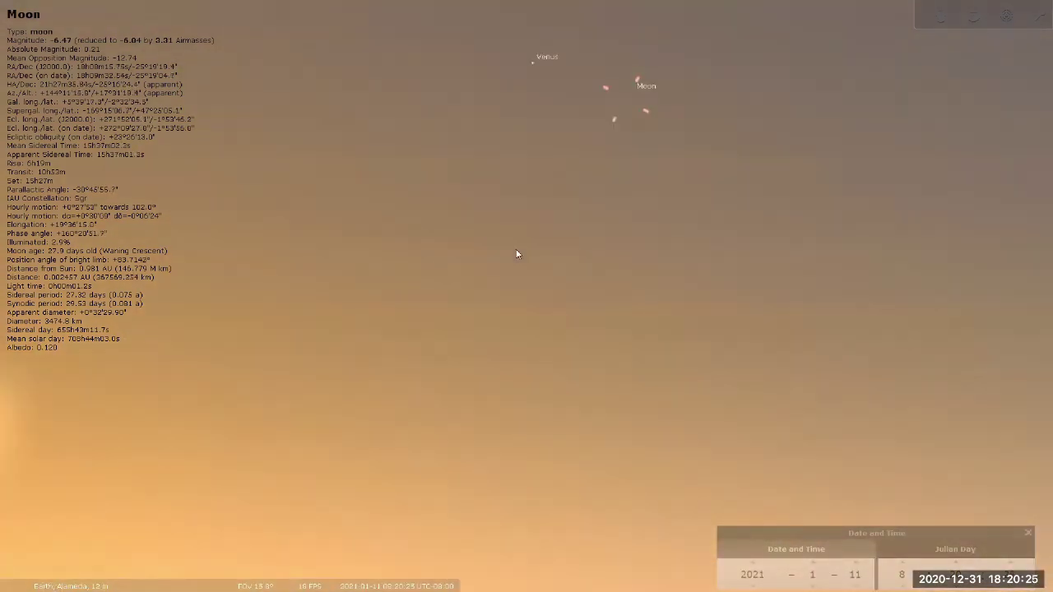
scroll(504, 239, "up", 2)
scroll(503, 231, "up", 2)
scroll(509, 182, "up", 2)
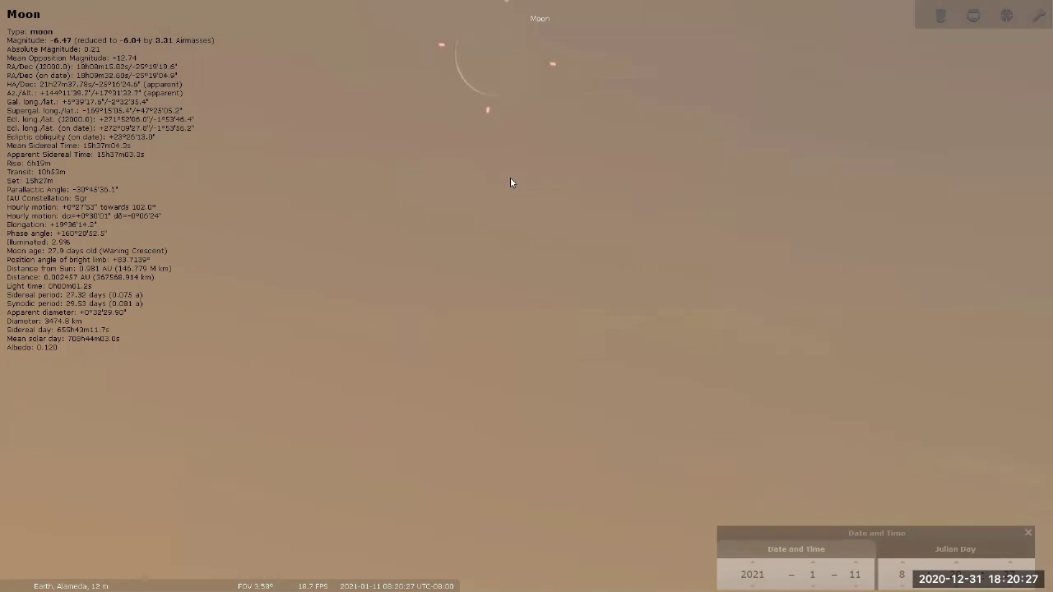
Step: Bring the 2.9%-lit crescent Moon to the centre of the view
left_click_drag(510, 182, 524, 211)
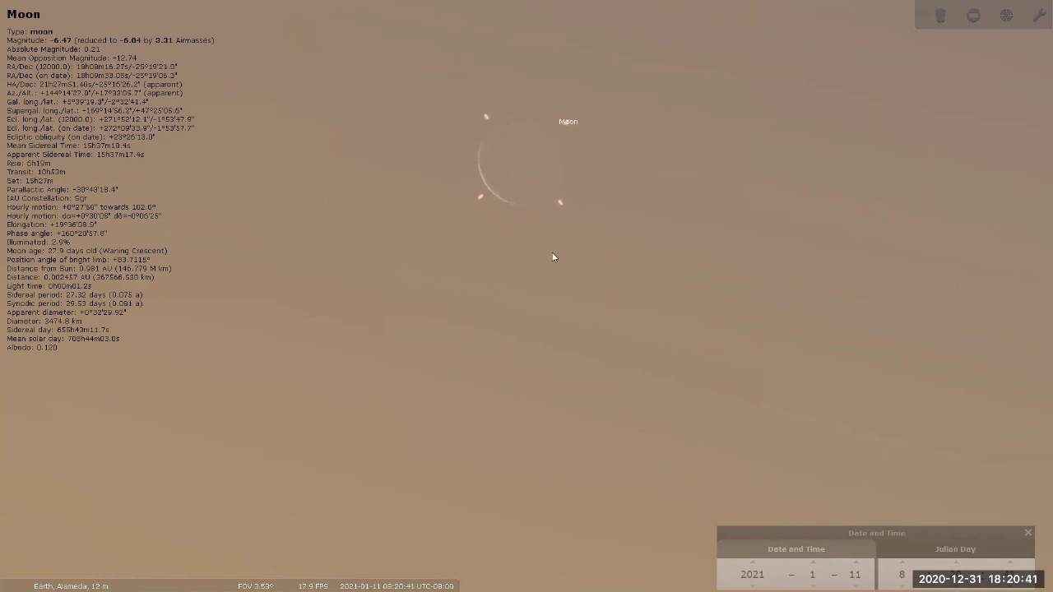
scroll(488, 240, "down", 1)
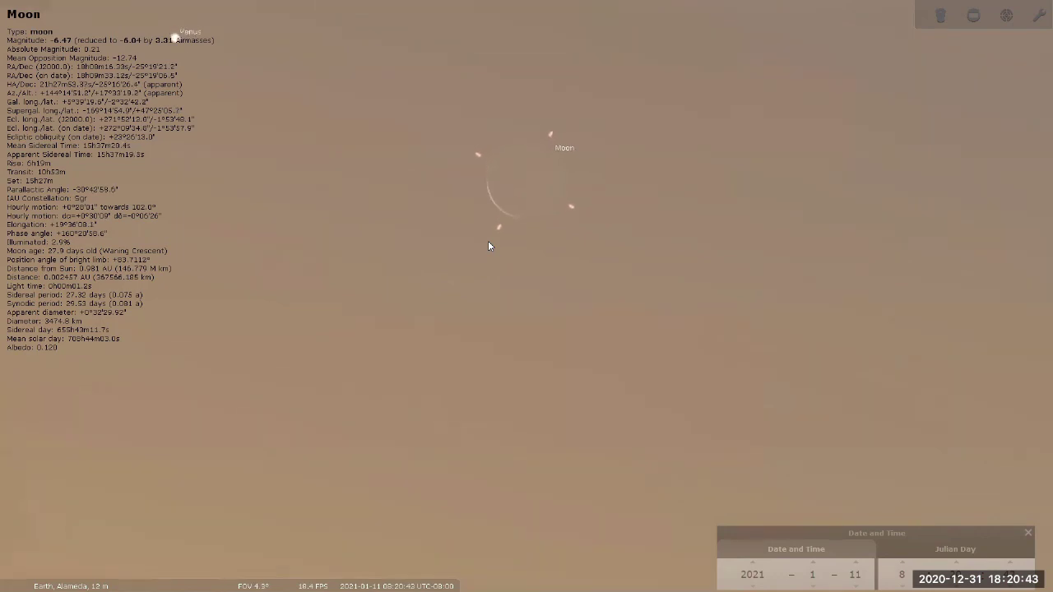
scroll(487, 246, "down", 1)
scroll(488, 246, "down", 1)
scroll(500, 217, "down", 1)
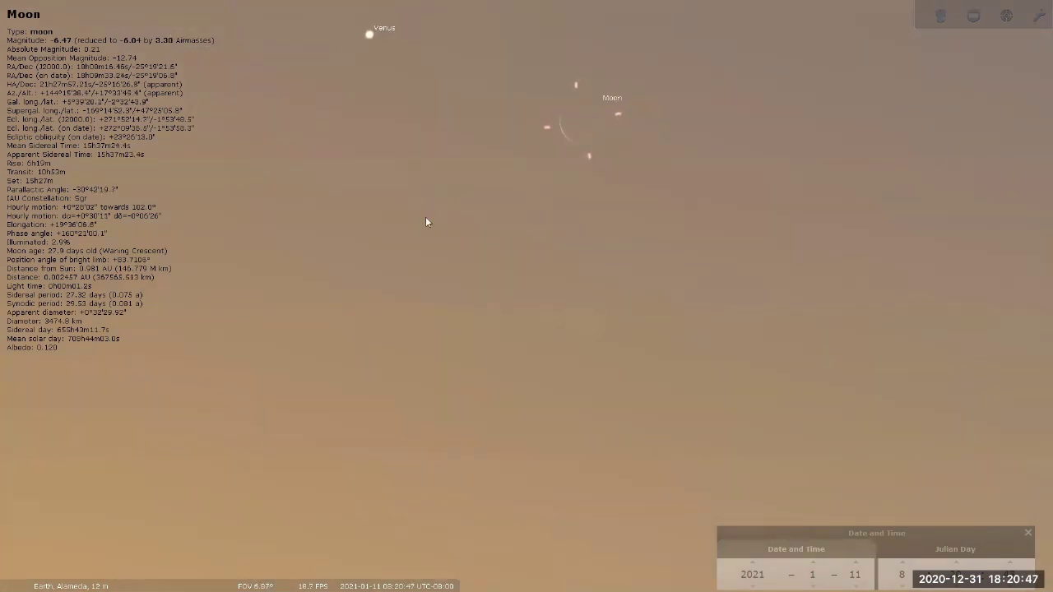
scroll(448, 214, "down", 1)
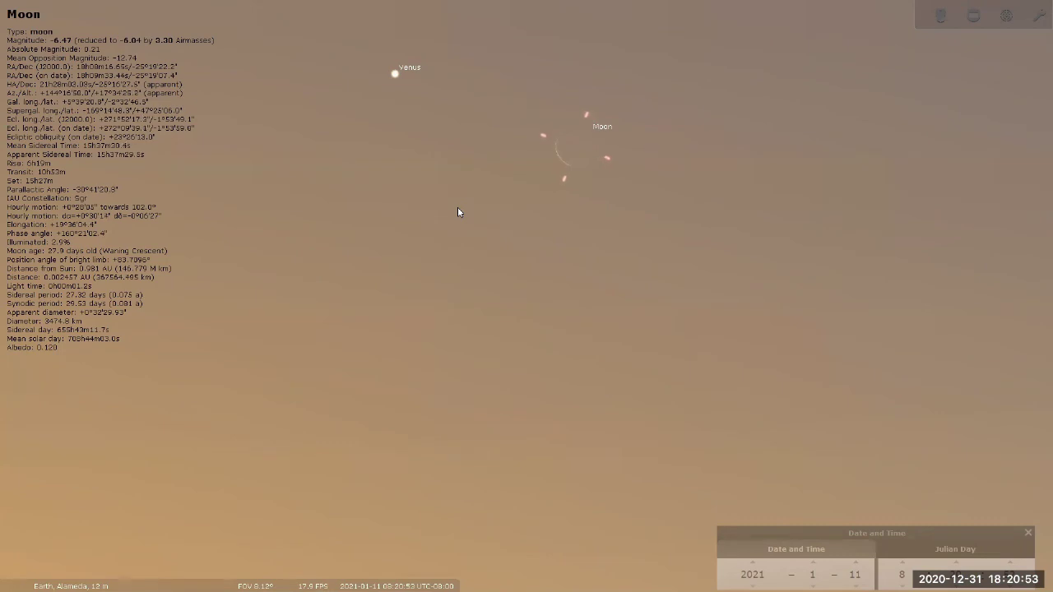
scroll(457, 212, "down", 1)
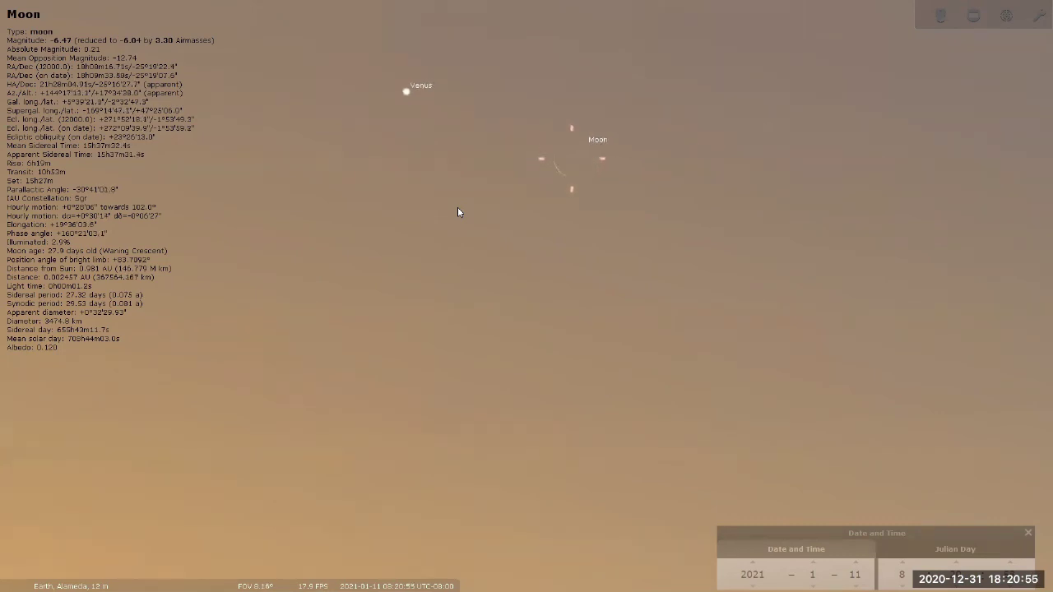